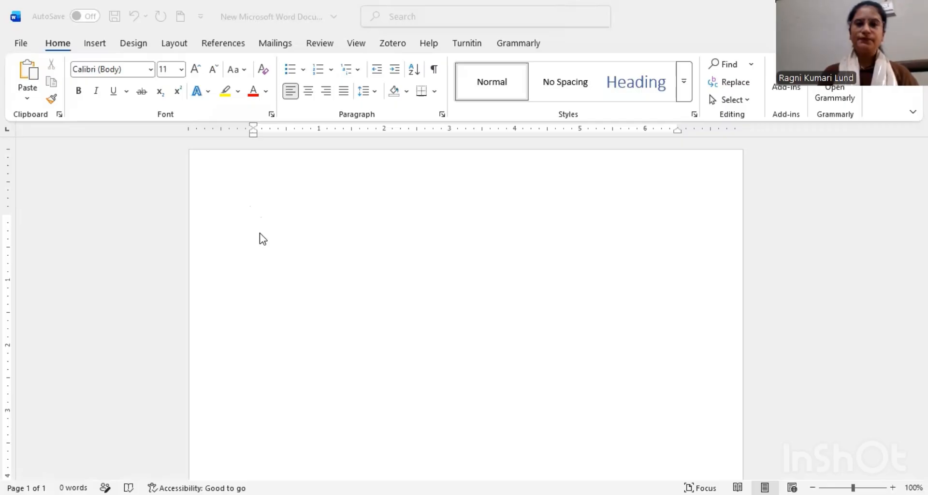
# Step: Enter the learning institute's name with its last word as "Institite", followed by "Kjgg" and "Khggh" on separate lines
pyautogui.click(261, 234)
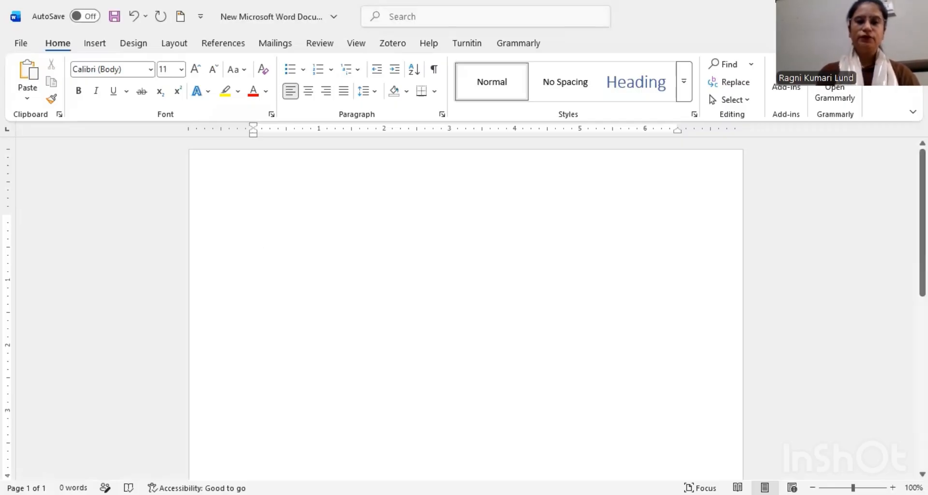
pyautogui.write('Ragni Learn')
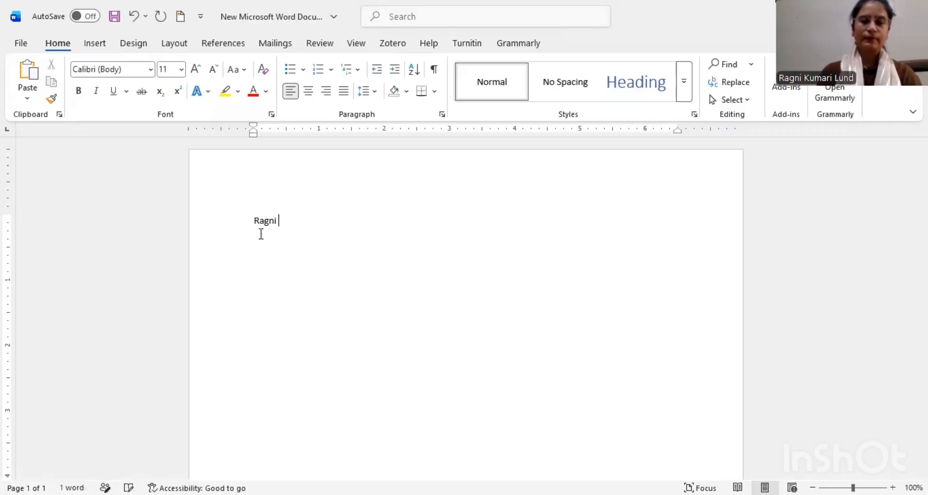
pyautogui.write('in')
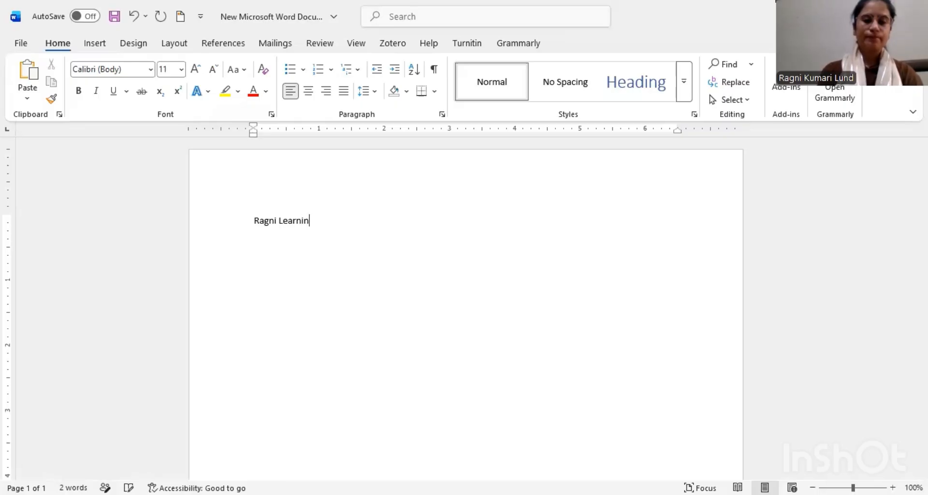
pyautogui.write('g In')
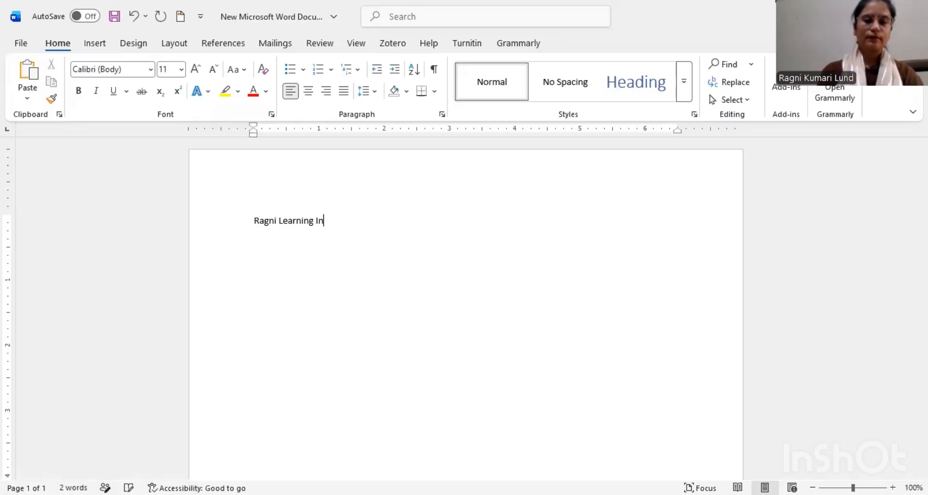
pyautogui.write('stitite')
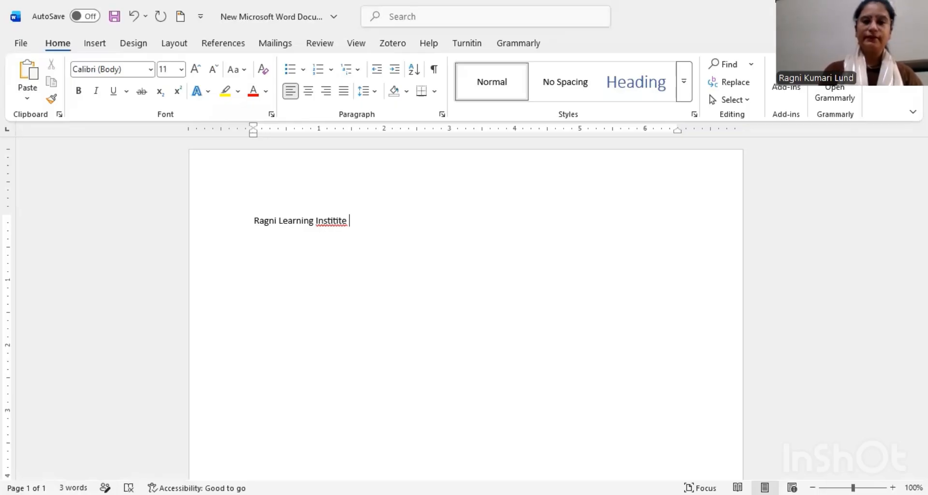
pyautogui.press('Return')
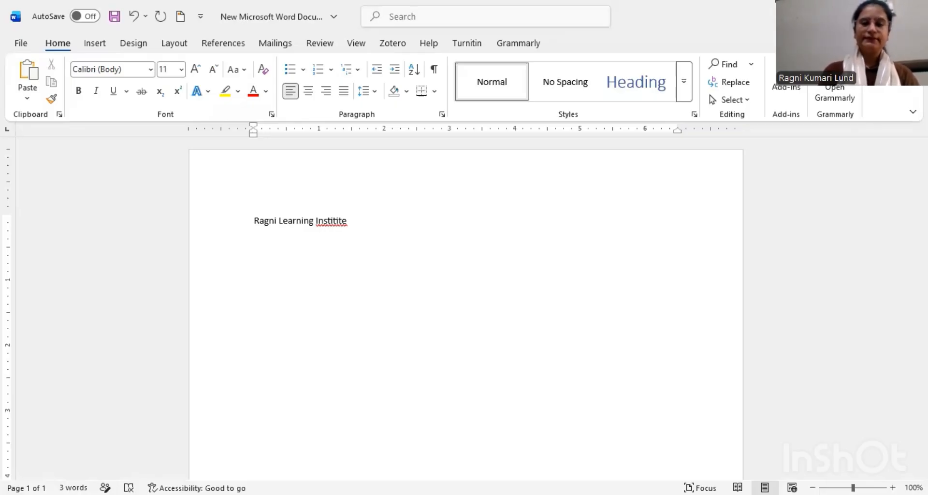
pyautogui.write('kjgg')
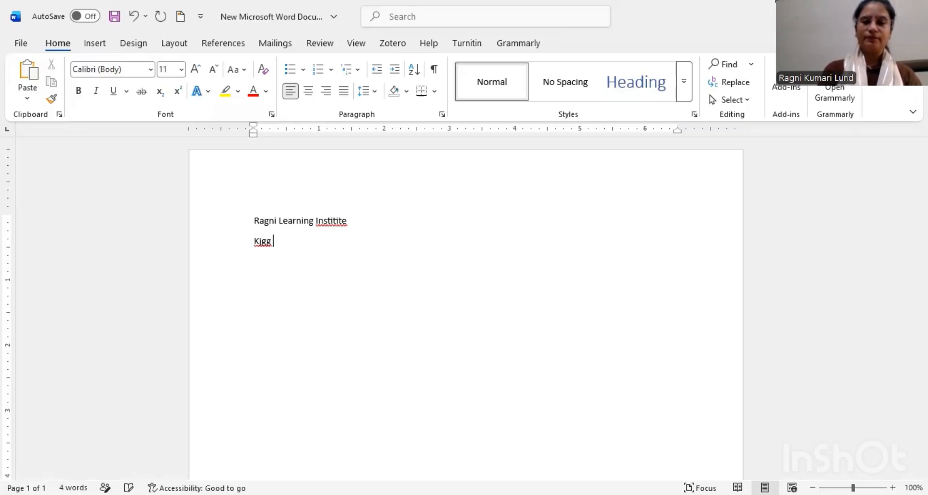
pyautogui.write(' khggh')
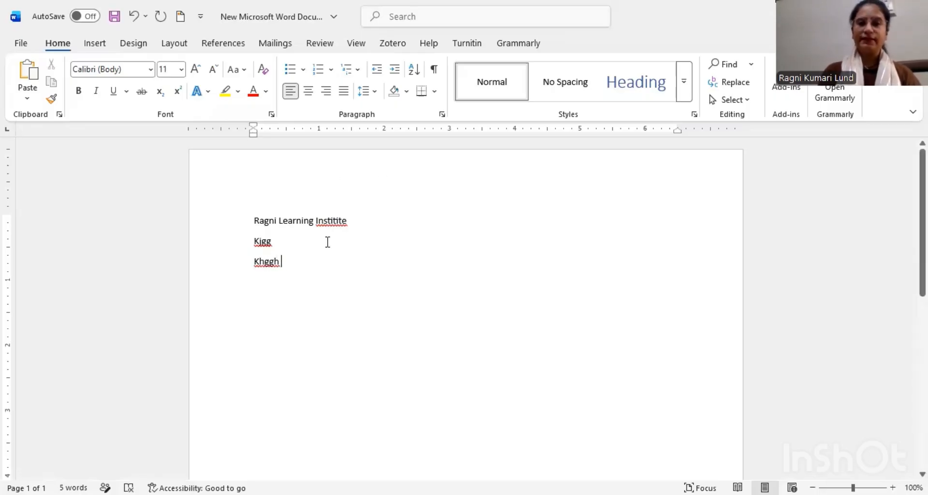
# Step: Correct the misspelled word "Institite" to the suggested "Institute" and add a new line below "Khggh"
pyautogui.click(332, 221)
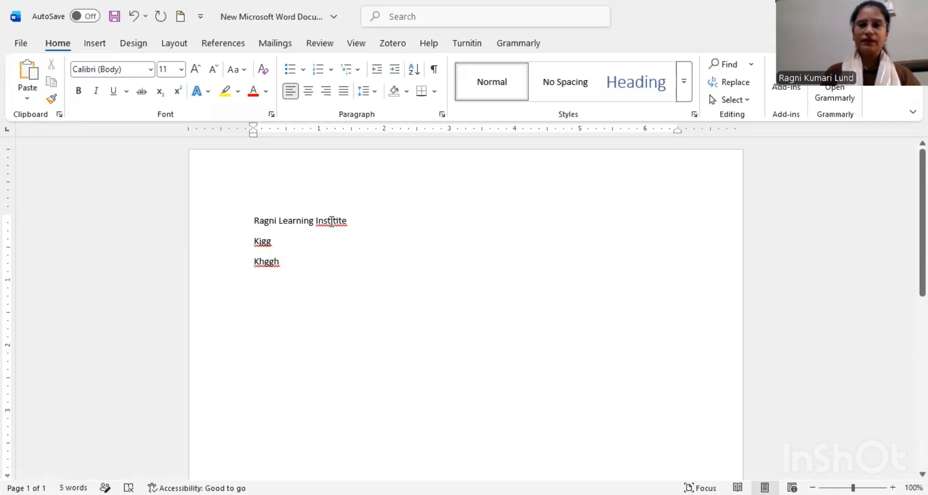
pyautogui.rightClick(331, 221)
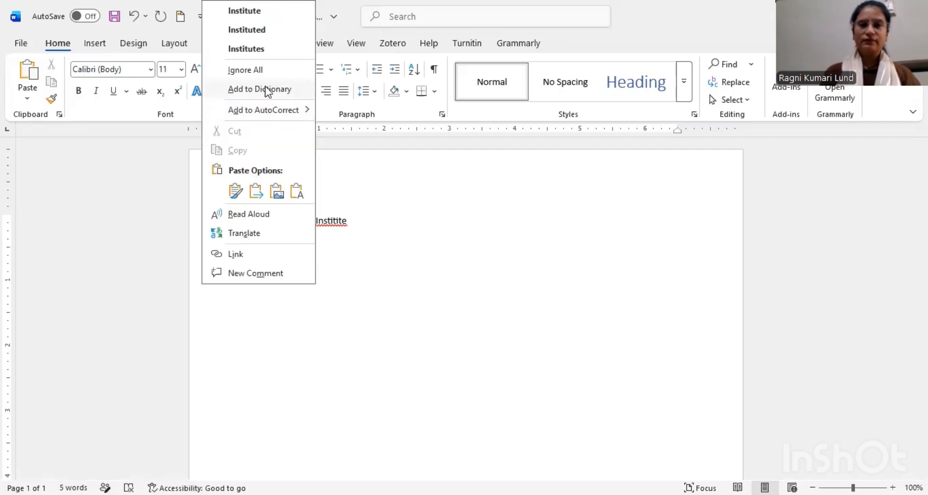
pyautogui.click(264, 16)
pyautogui.click(318, 275)
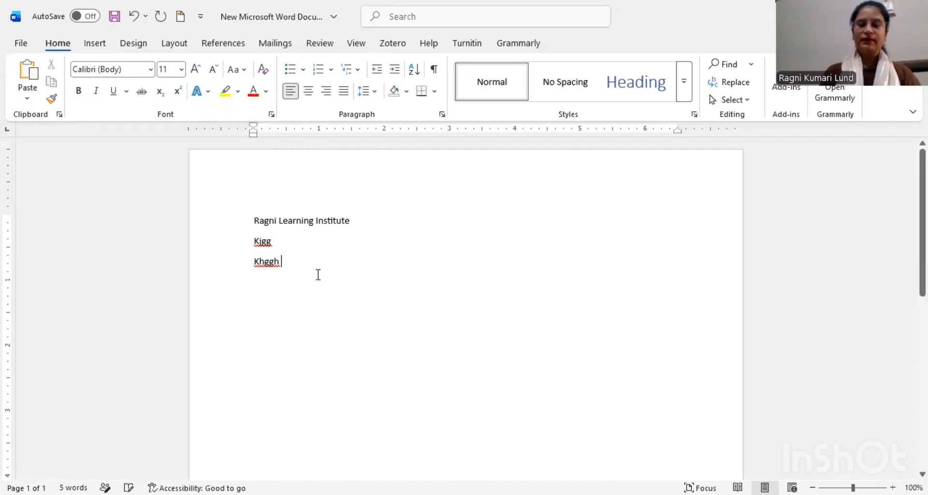
pyautogui.press('Return')
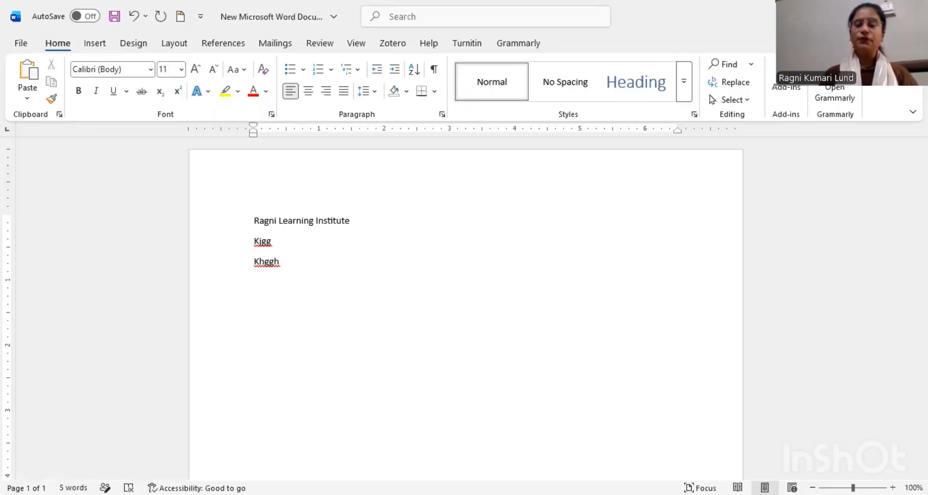
# Step: Copy the three lines of text and paste the duplicate below them, leaving one blank line between
pyautogui.click(253, 220)
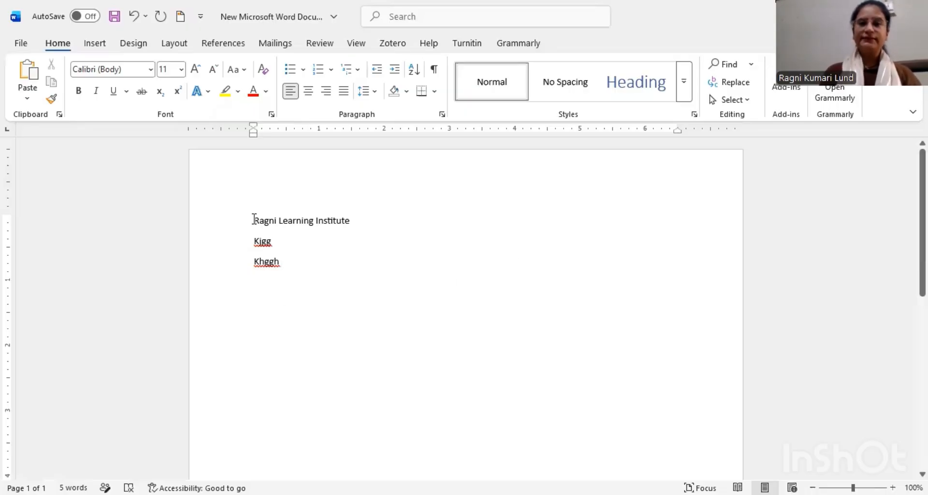
pyautogui.keyDown('shift'); pyautogui.click(287, 270); pyautogui.keyUp('shift')
pyautogui.hotkey('ctrl', 'c')
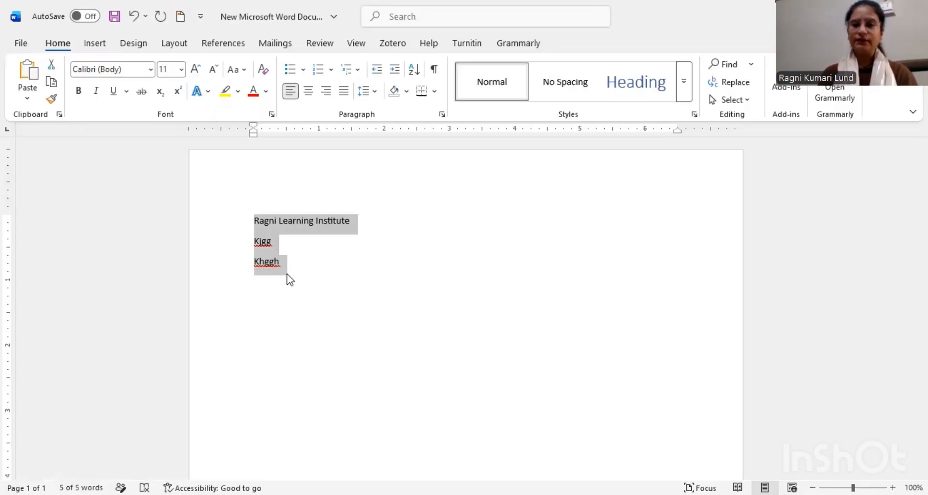
pyautogui.click(251, 300)
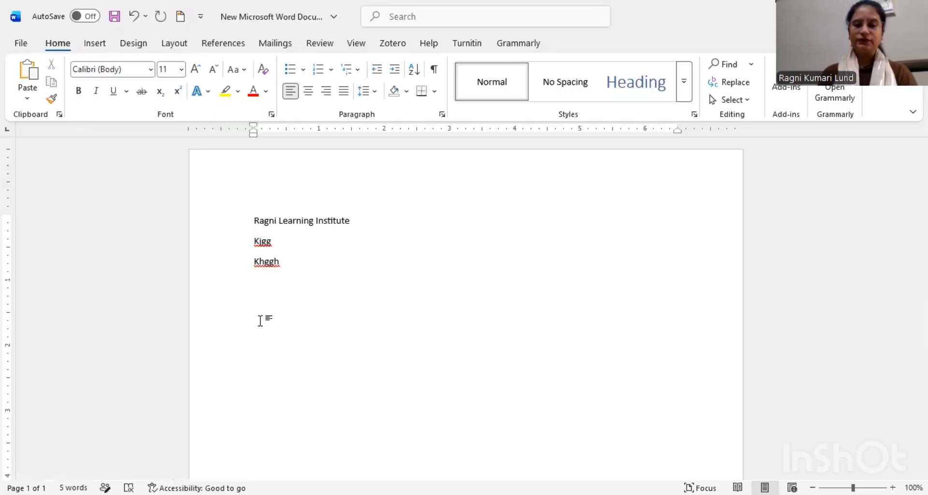
pyautogui.hotkey('ctrl', 'v')
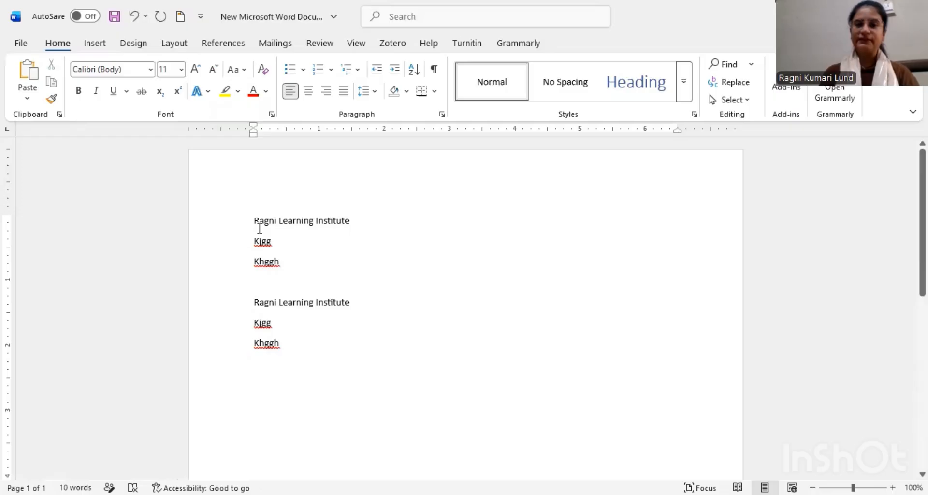
# Step: Clear all the document's text and paste in the financial markets paragraph from another window
pyautogui.moveTo(260, 227); pyautogui.dragTo(289, 357)
pyautogui.press('Delete')
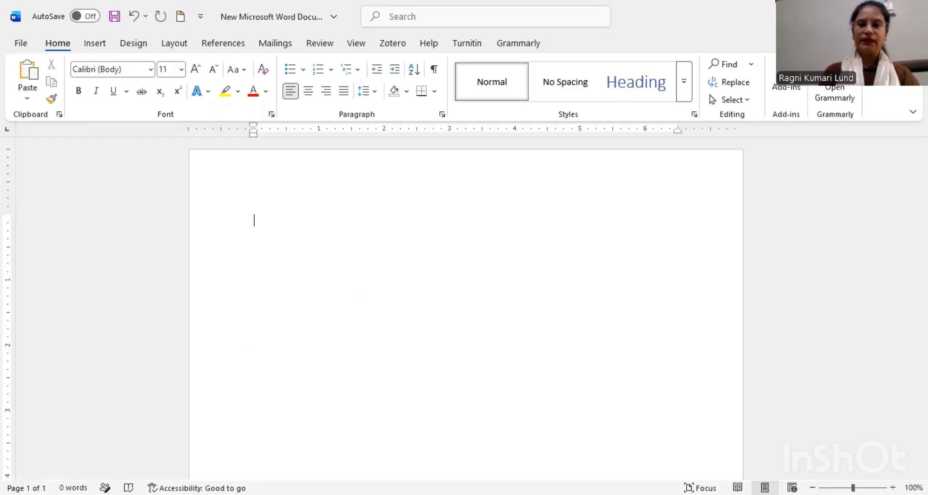
pyautogui.hotkey('alt', 'Tab')
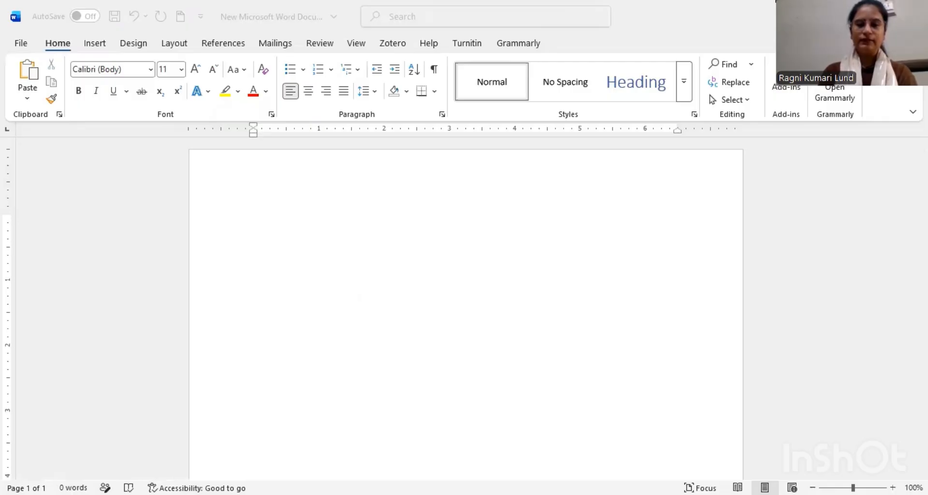
pyautogui.click(400, 330)
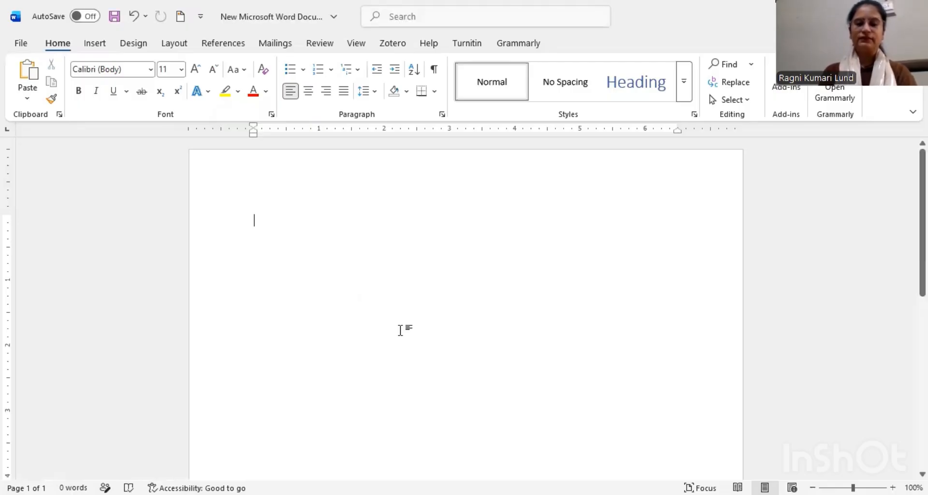
pyautogui.write('Financial markets increasingly rely on timely information to support investment decisions. The widespread use of digital financial platforms and online news services has transformed how investors, financial institutions, and regulators access and interpret market information. However, the rapid dissemination of financial news has also increased the circulation of misinformation, rumors, and unverified reports that may distort market behavior and reduce investor confidence.')
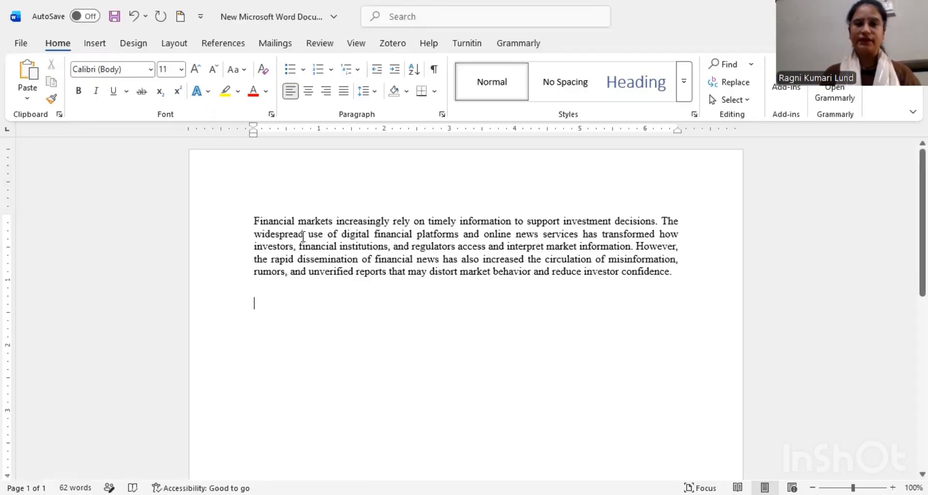
# Step: Copy the paragraph's text from "Financial markets" through "dissemination", paste it below with source formatting, and end it with a period
pyautogui.moveTo(258, 221); pyautogui.dragTo(303, 262)
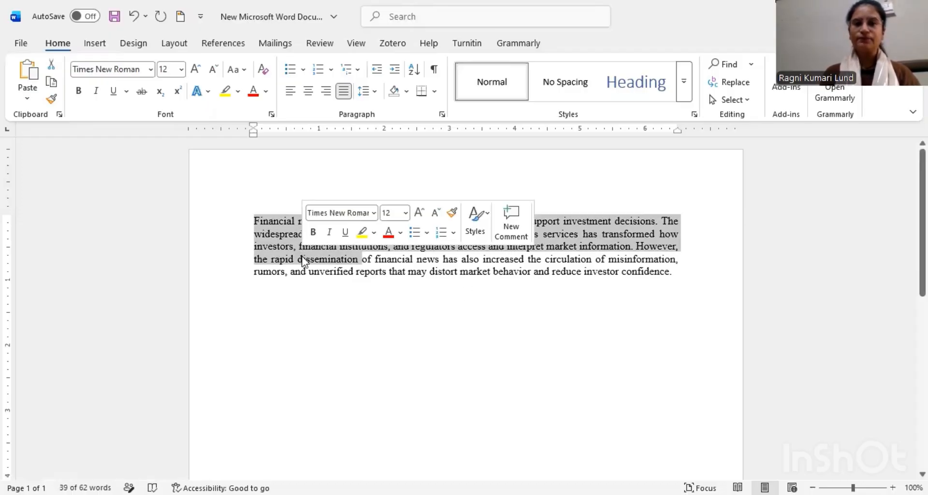
pyautogui.rightClick(286, 242)
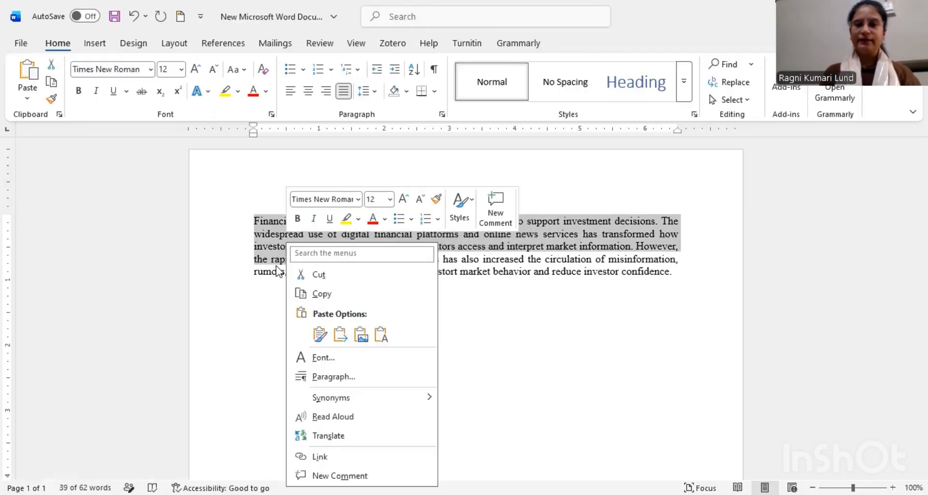
pyautogui.click(319, 294)
pyautogui.click(263, 310)
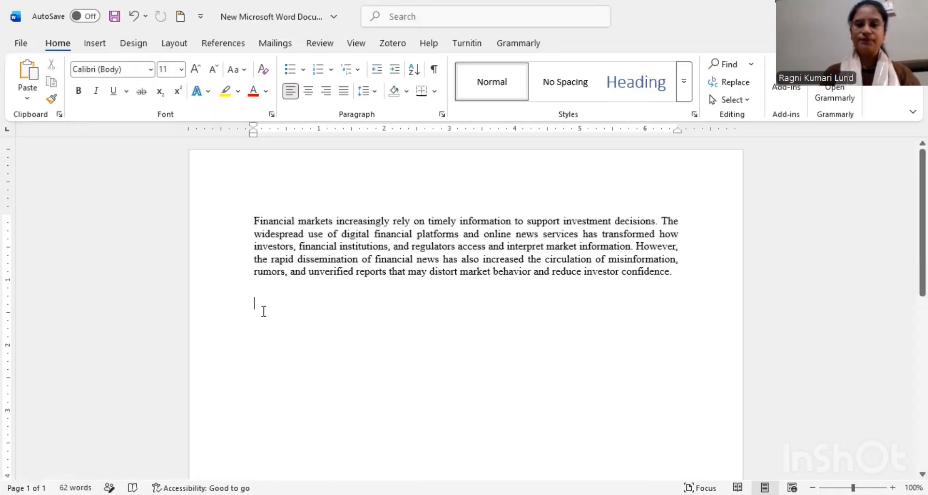
pyautogui.rightClick(263, 311)
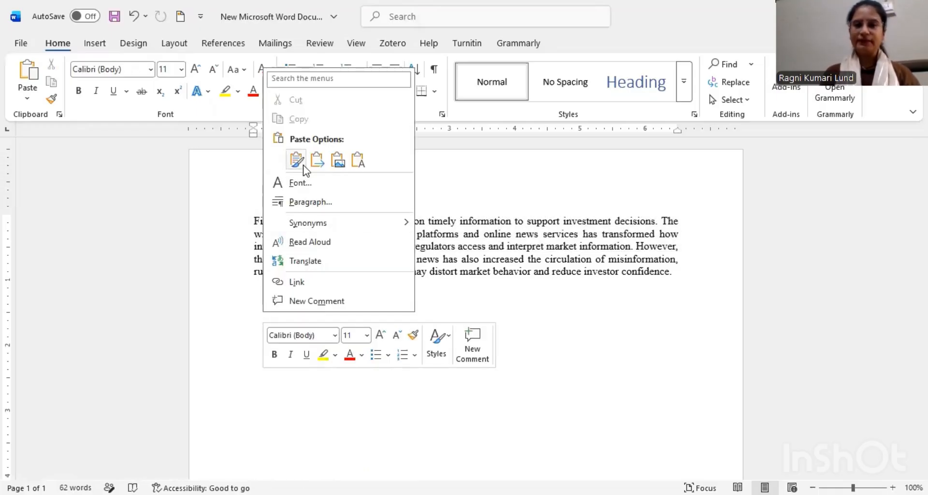
pyautogui.click(296, 161)
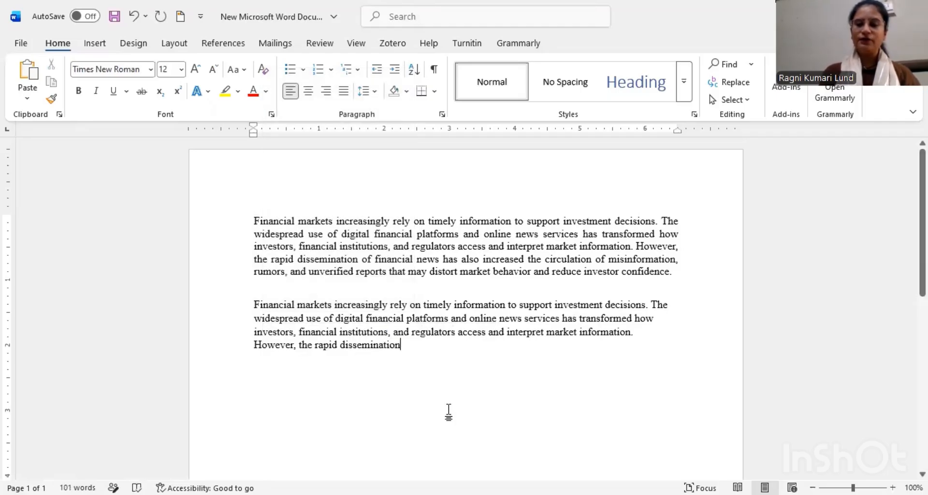
pyautogui.write('.')
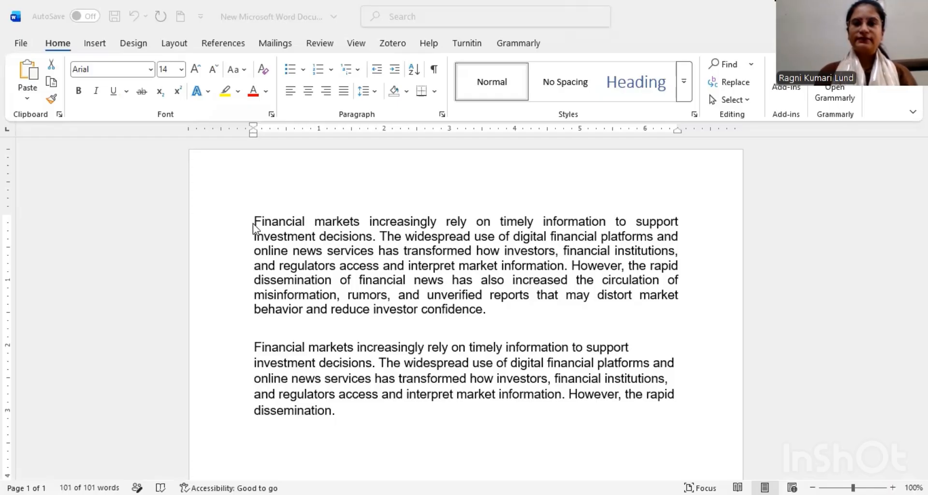
# Step: Select the whole document's text and set its font to Arial
pyautogui.click(282, 242)
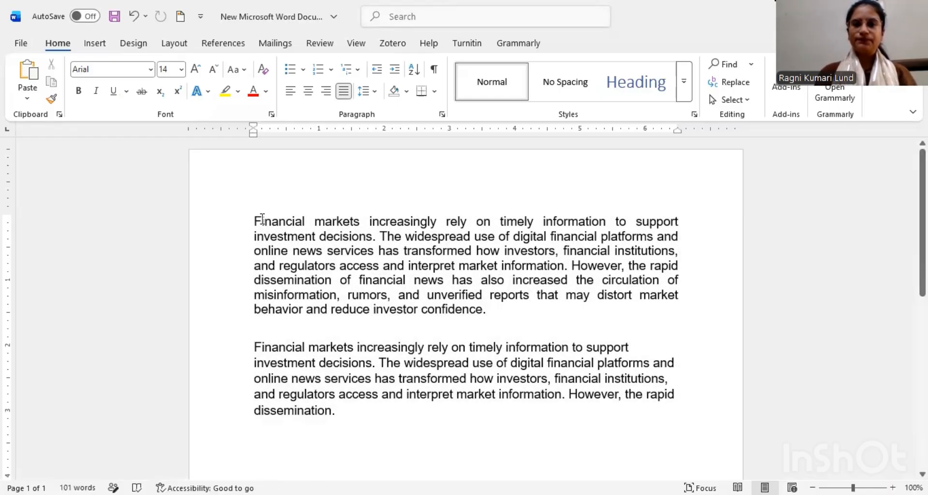
pyautogui.moveTo(255, 216); pyautogui.dragTo(363, 416)
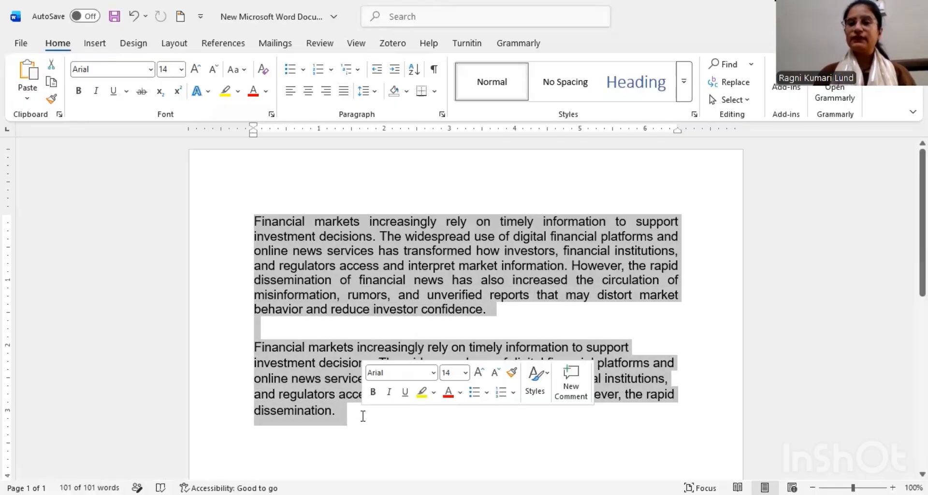
pyautogui.click(524, 318)
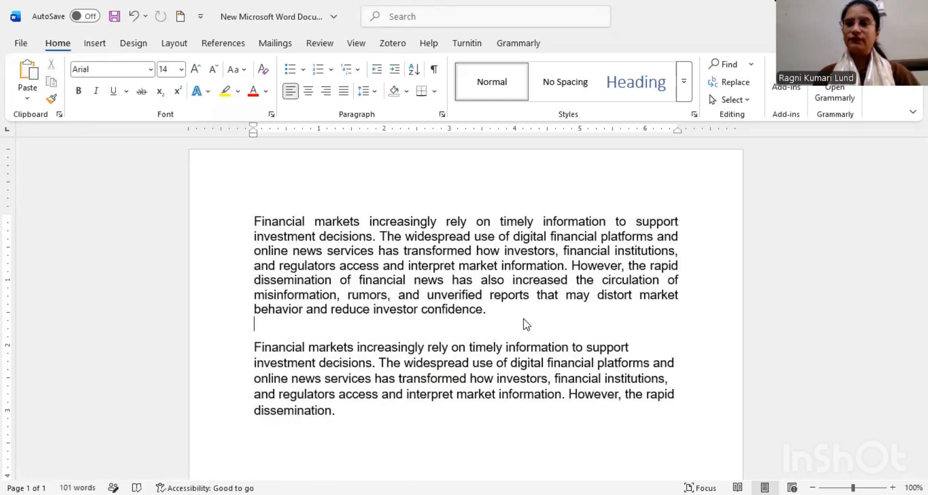
pyautogui.hotkey('ctrl', 'a')
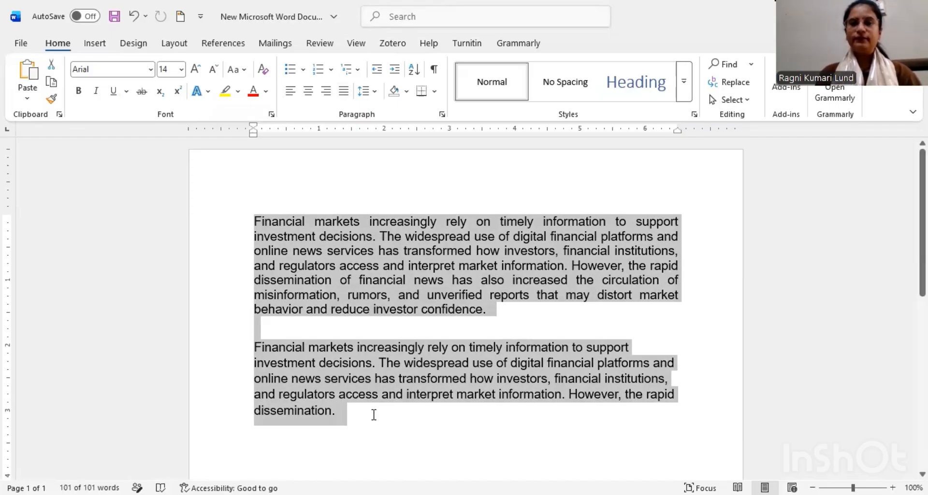
pyautogui.click(149, 71)
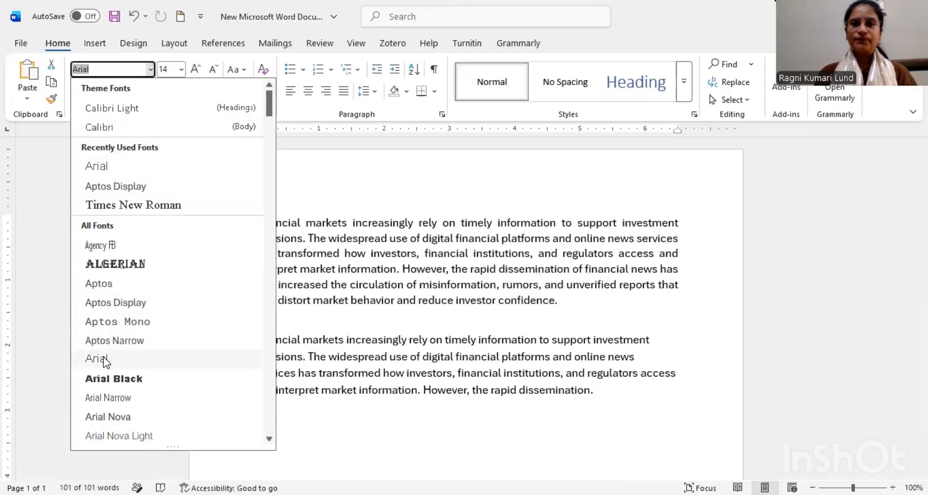
pyautogui.click(97, 358)
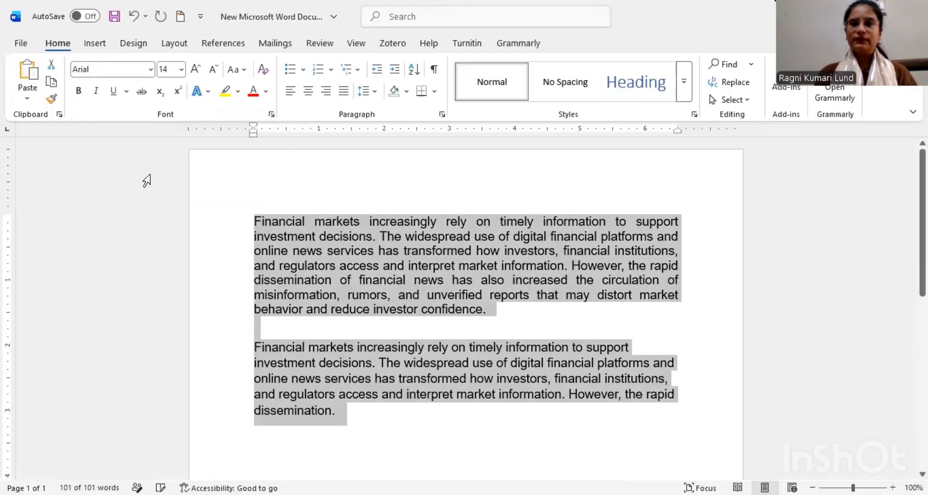
# Step: Try font size 20 on all the selected text, and settle on size 17
pyautogui.click(180, 73)
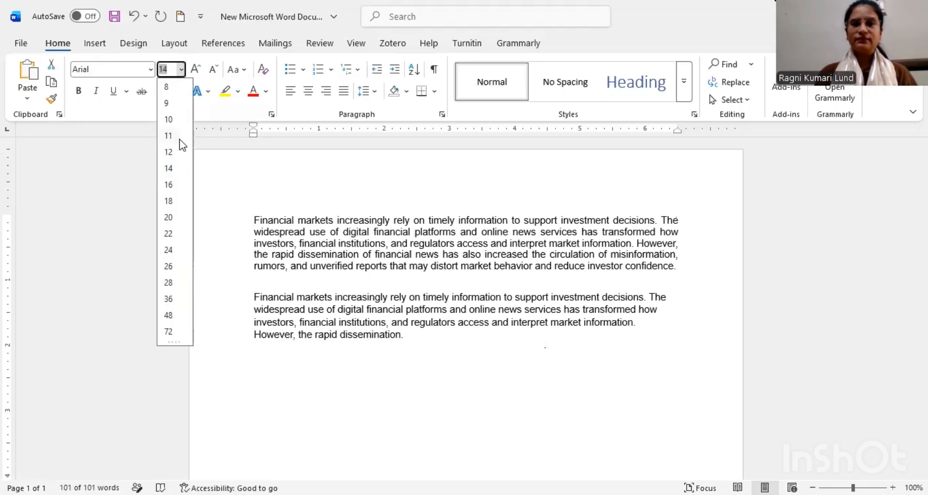
pyautogui.click(168, 218)
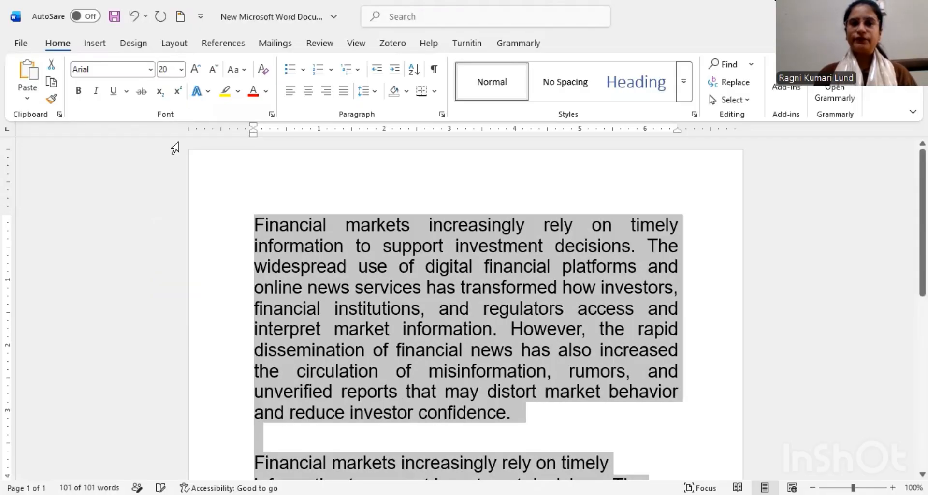
pyautogui.click(168, 68)
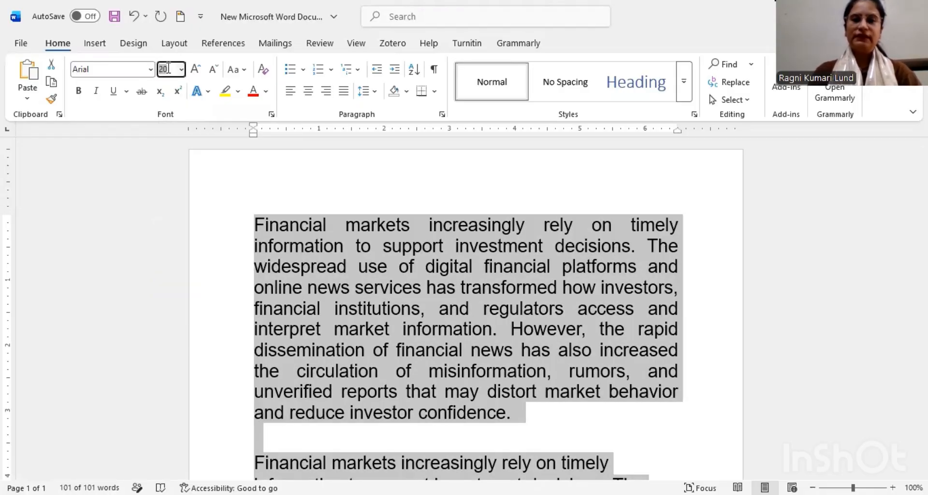
pyautogui.write('17')
pyautogui.press('Return')
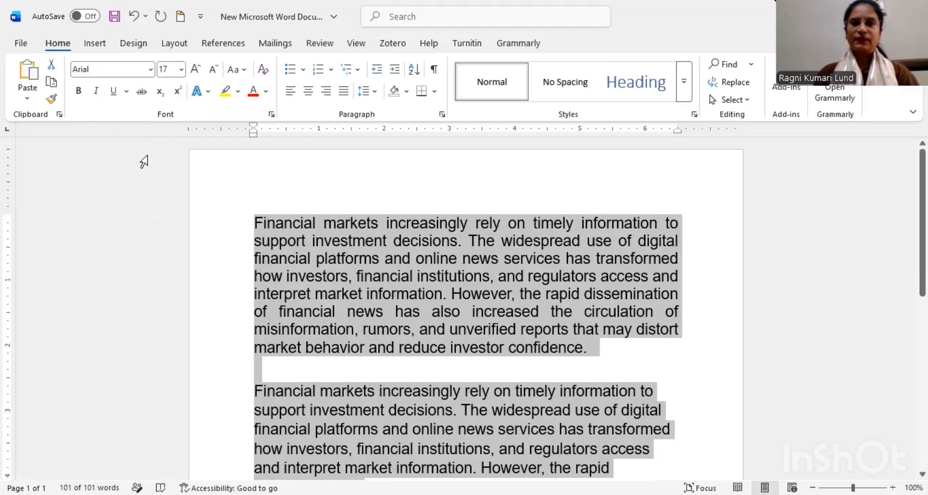
# Step: Make all the selected text bold, italic and underlined, and try strikethrough on it
pyautogui.click(79, 92)
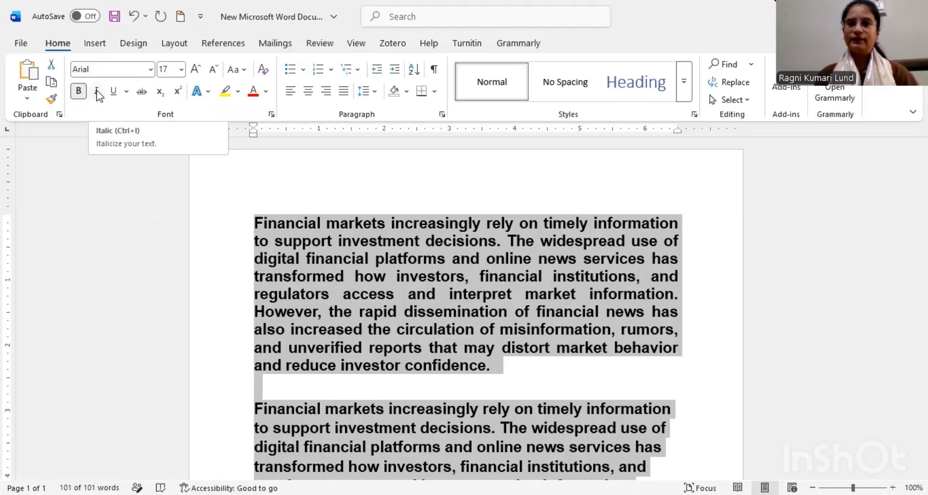
pyautogui.click(98, 92)
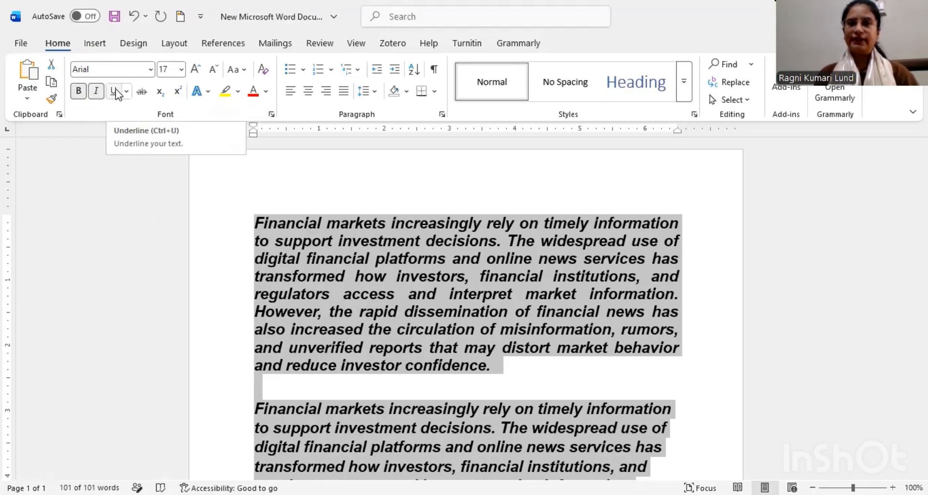
pyautogui.click(115, 92)
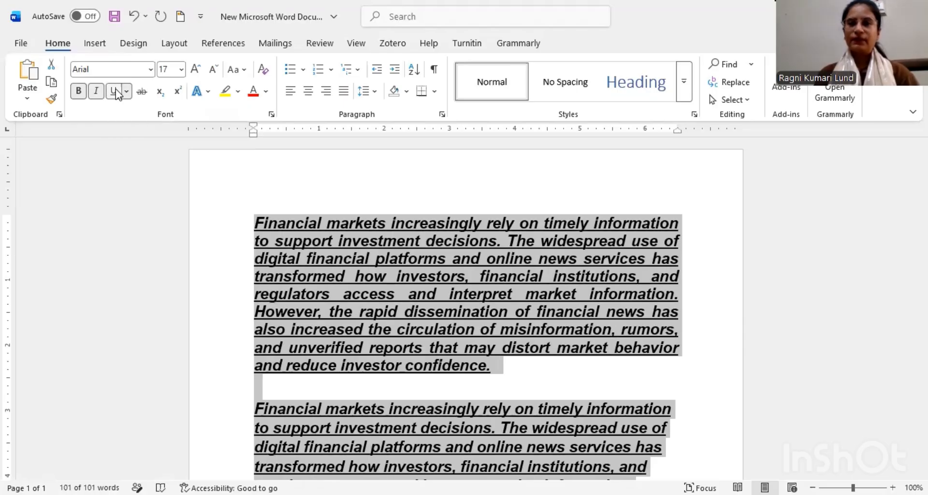
pyautogui.click(142, 92)
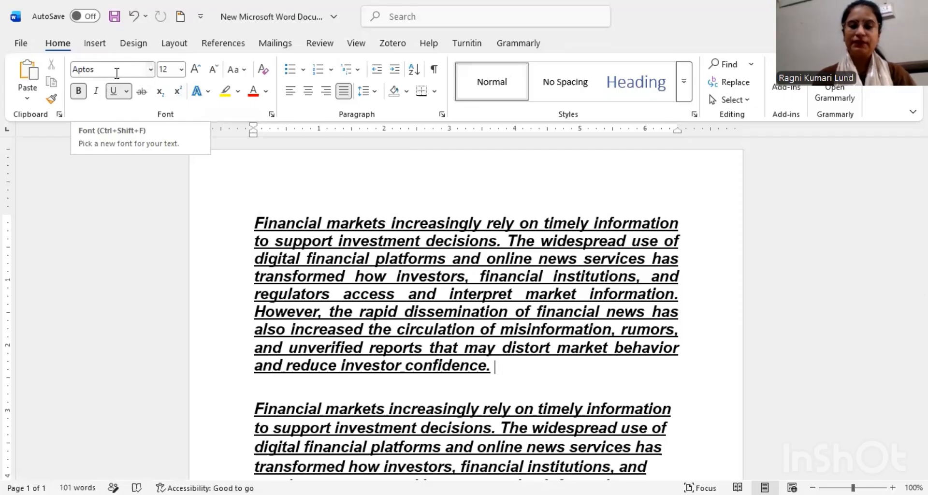
# Step: Set the font at the end of the first paragraph to Algerian, Bold Italic, size 10
pyautogui.hotkey('ctrl', 'shift', 'f')
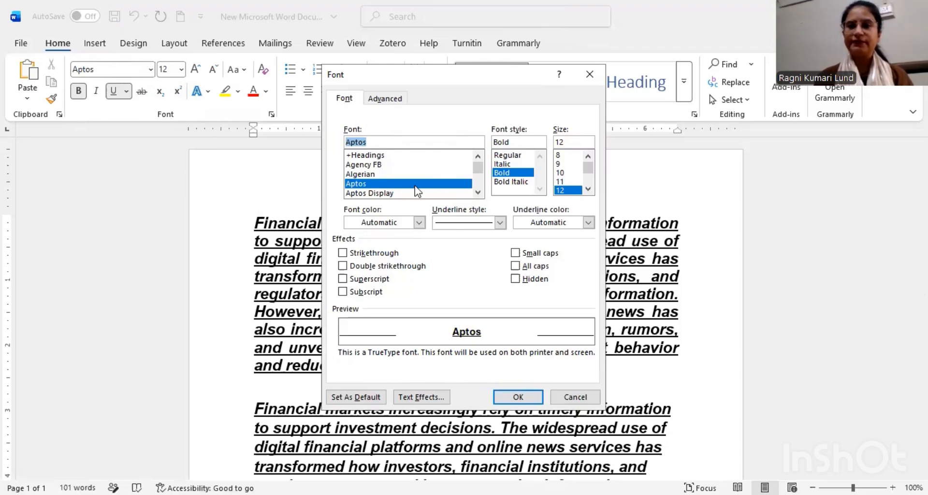
pyautogui.click(377, 175)
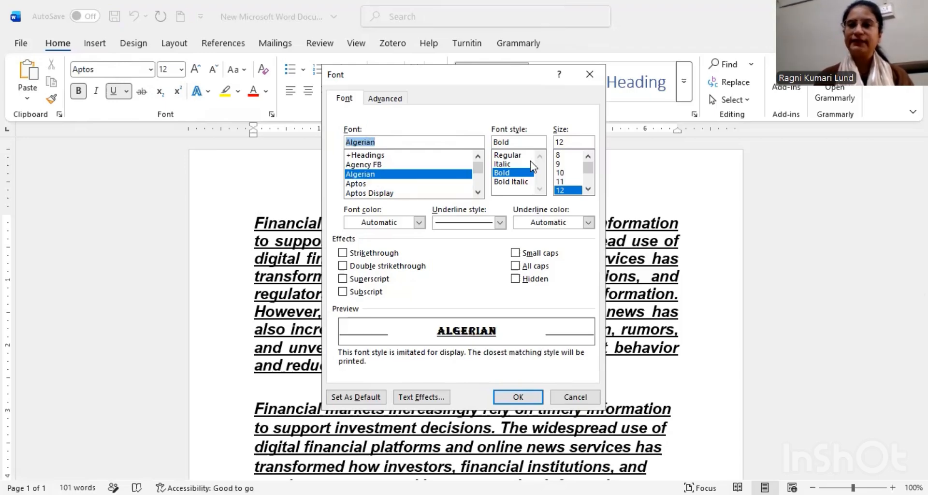
pyautogui.click(517, 182)
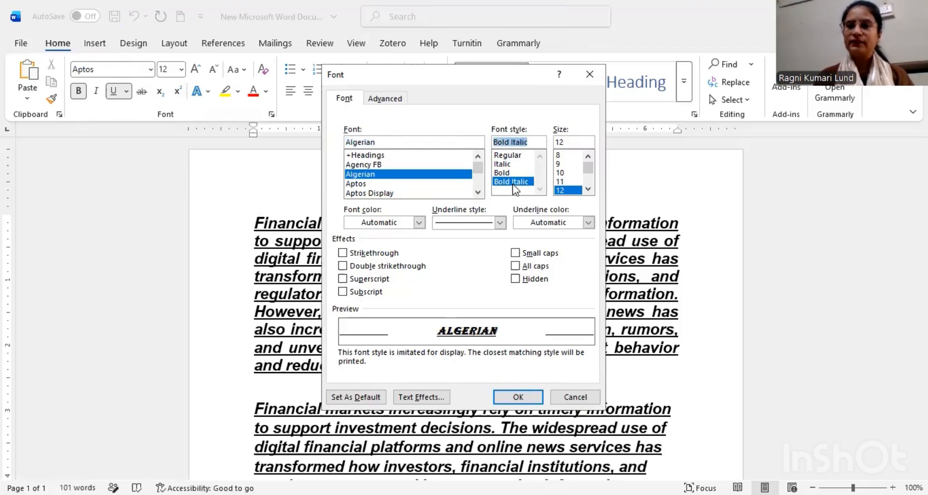
pyautogui.click(560, 173)
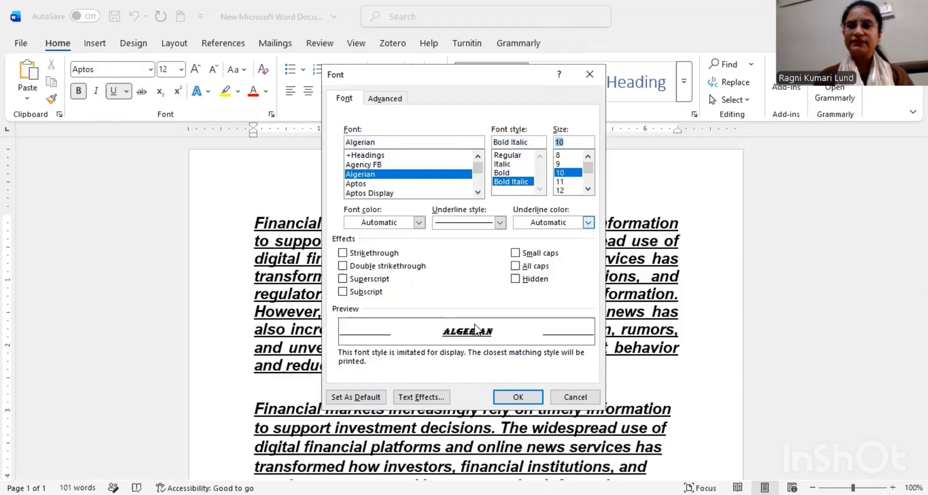
pyautogui.click(515, 398)
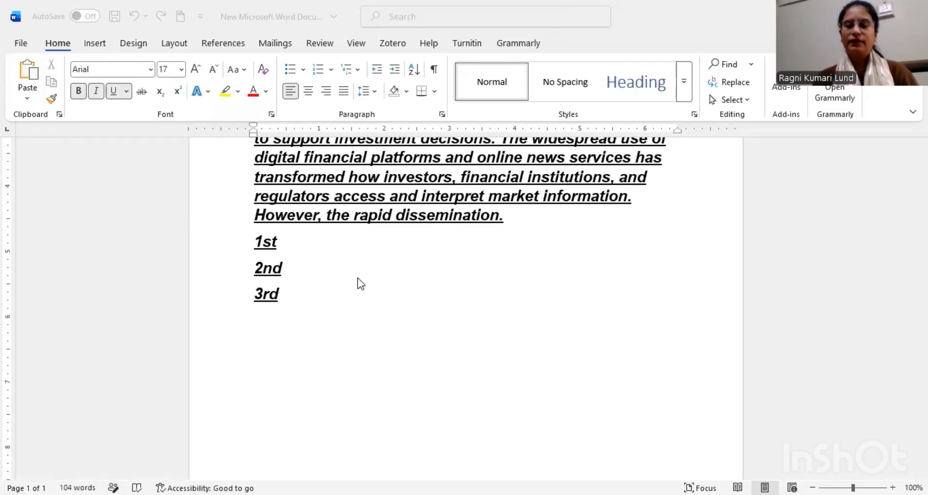
# Step: Format the "st" of "1st" below the second paragraph as superscript
pyautogui.click(266, 241)
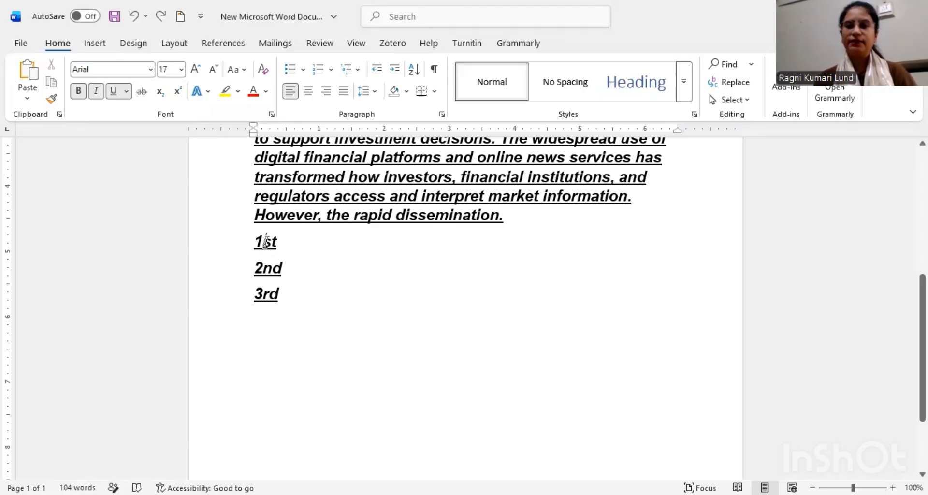
pyautogui.moveTo(267, 242); pyautogui.dragTo(278, 242)
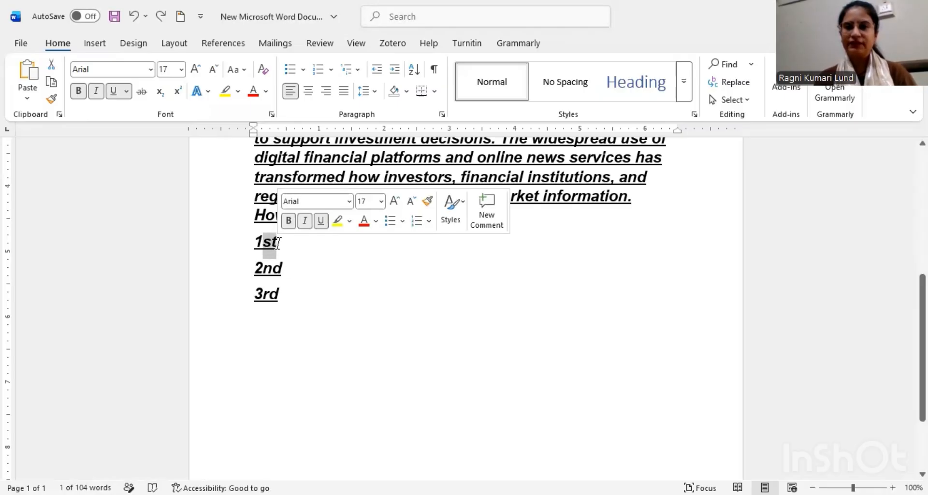
pyautogui.click(178, 92)
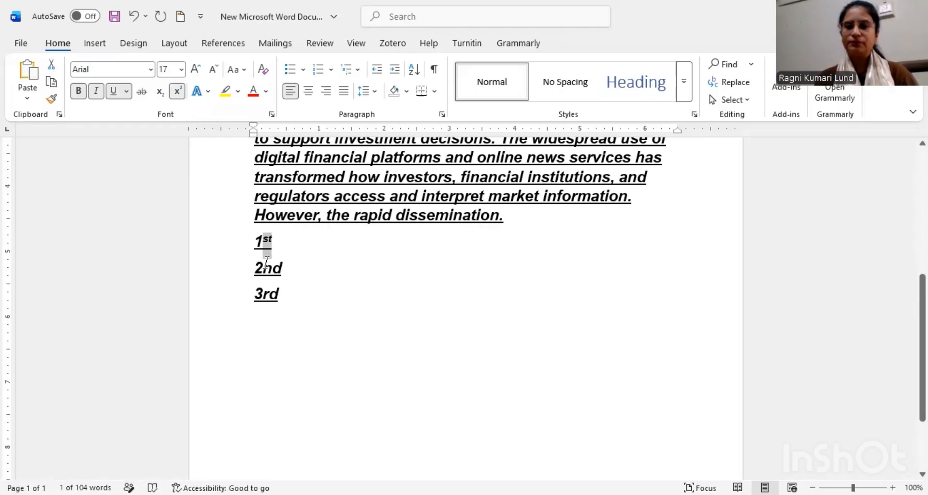
# Step: Format the "nd" of "2nd" as superscript, and change it to subscript
pyautogui.moveTo(263, 268); pyautogui.dragTo(282, 276)
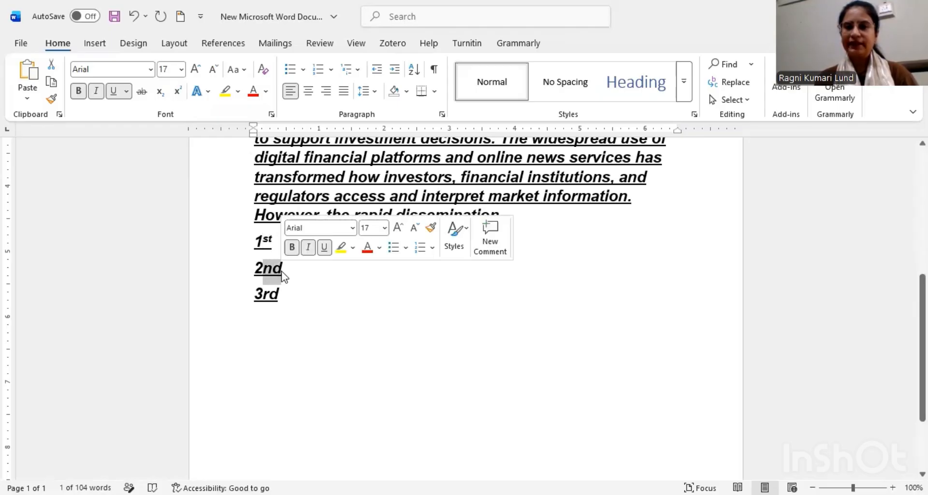
pyautogui.click(178, 92)
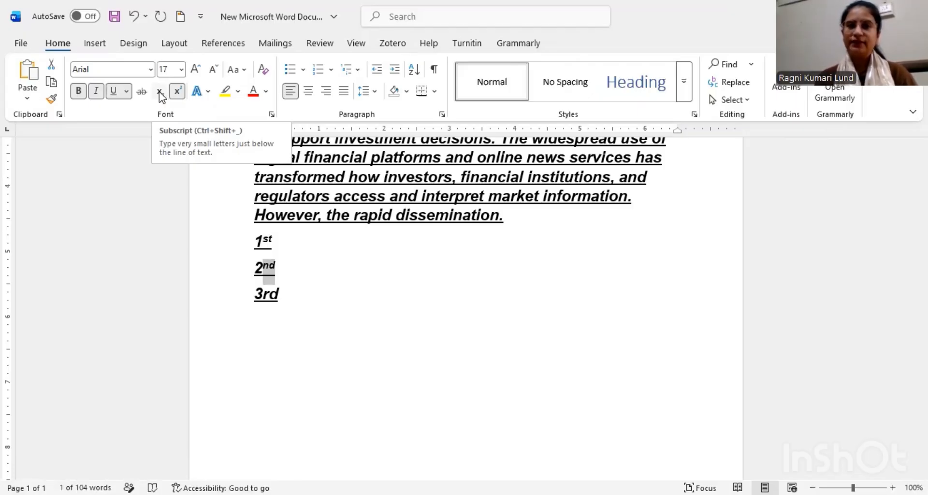
pyautogui.click(160, 92)
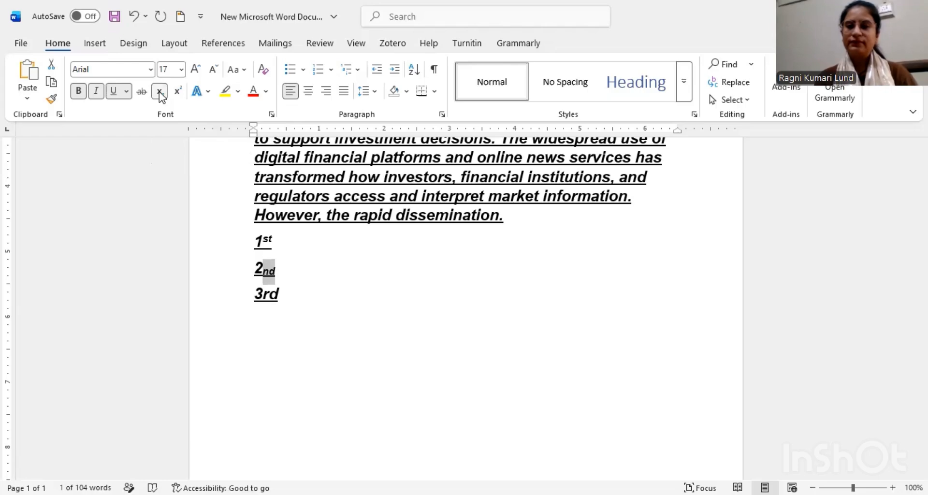
pyautogui.click(283, 264)
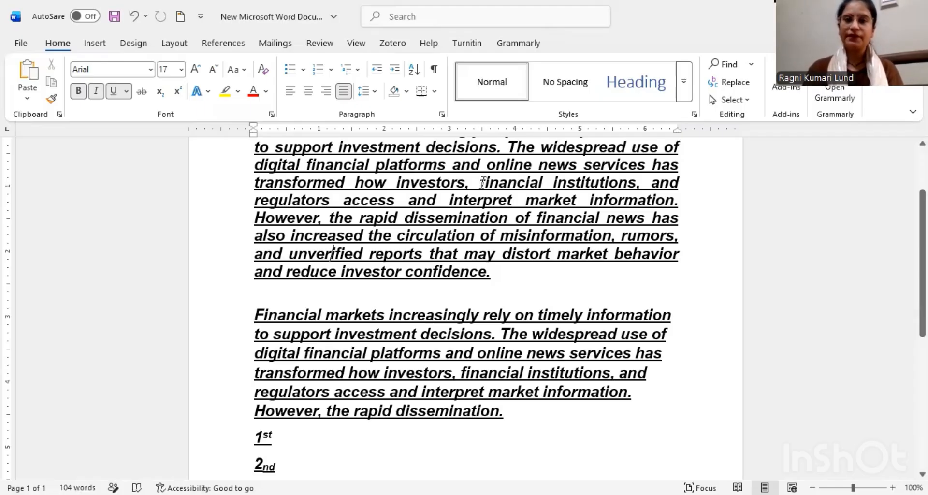
# Step: Increase the font size of "financial institutions" in the first paragraph, reduce it to 16, and increase it again to 18
pyautogui.moveTo(481, 182); pyautogui.dragTo(596, 189)
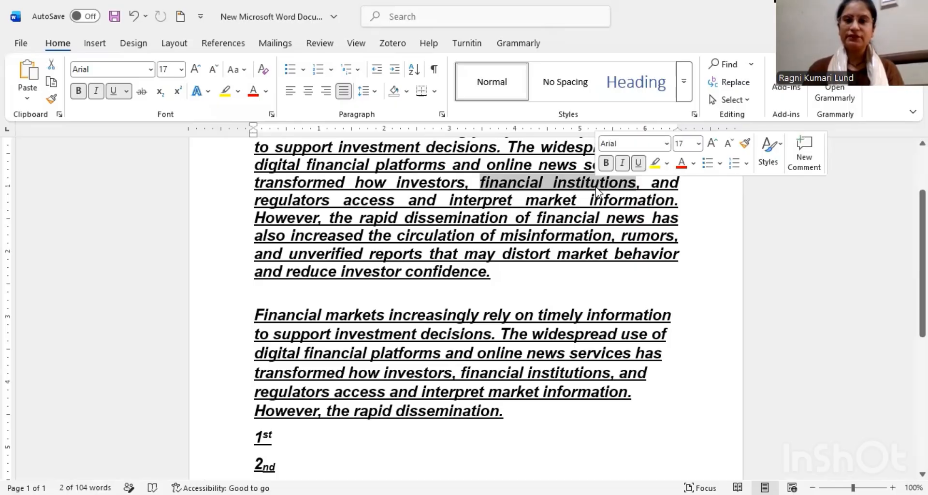
pyautogui.click(196, 72)
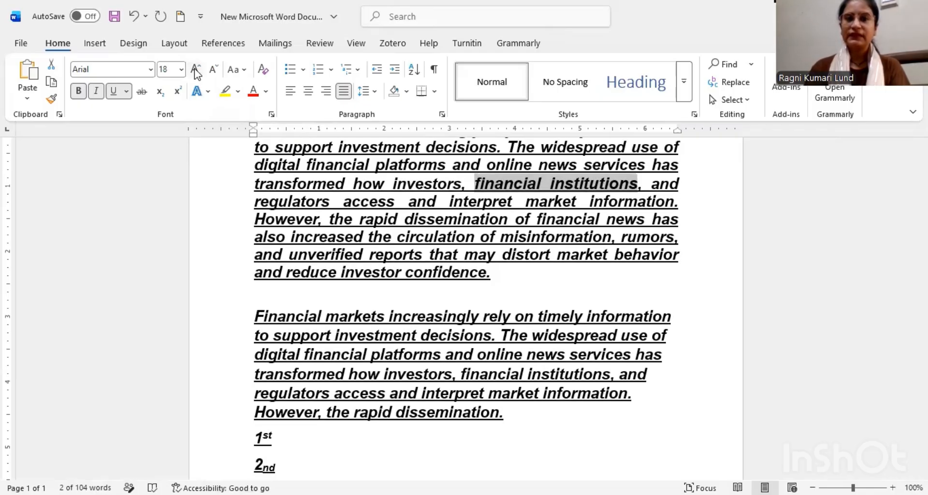
pyautogui.click(214, 73)
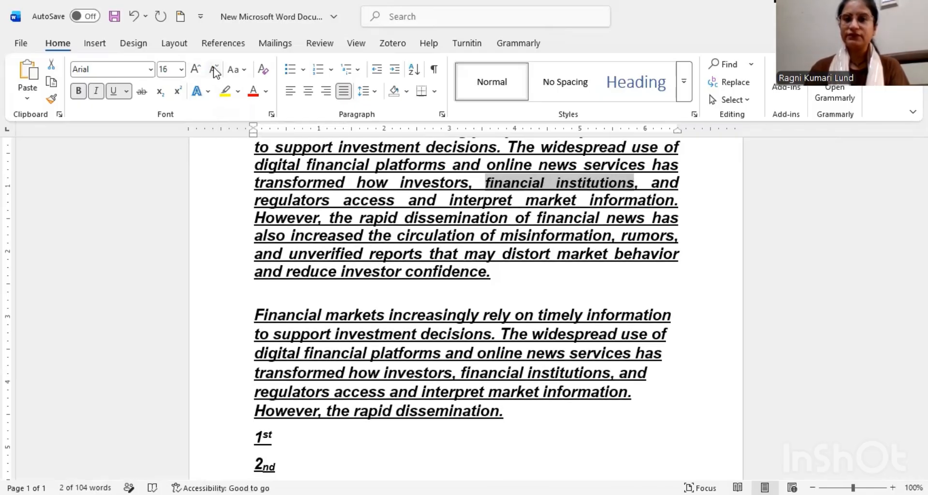
pyautogui.click(193, 70)
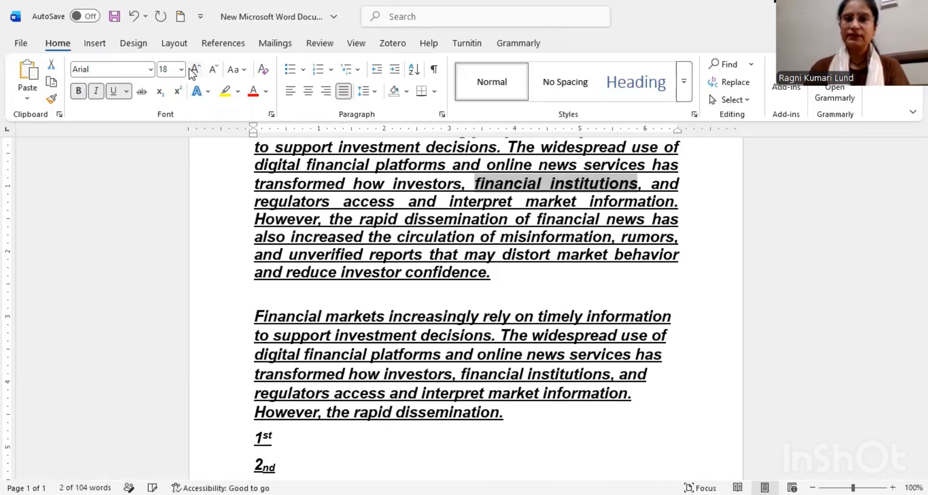
# Step: Try lowercase, UPPERCASE and Capitalize Each Word on "financial institutions" in the first paragraph, and finish with tOGGLE cASE
pyautogui.click(247, 71)
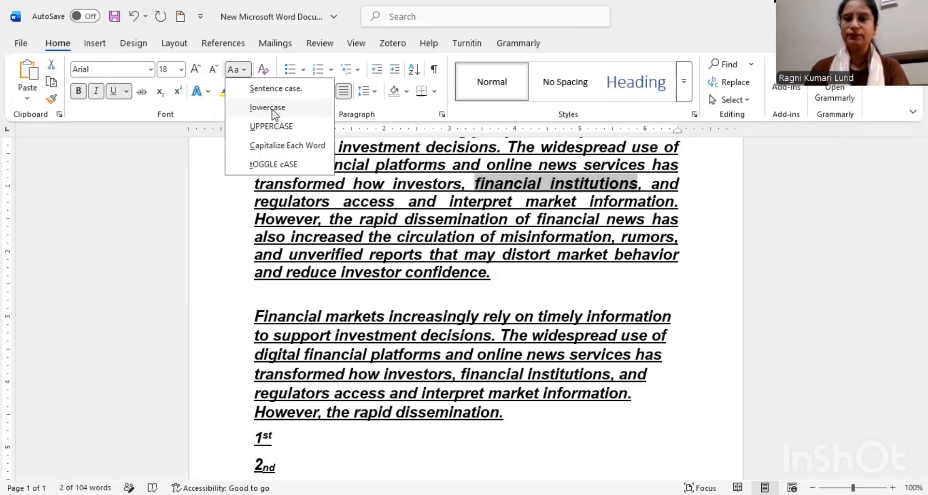
pyautogui.click(273, 110)
pyautogui.click(245, 70)
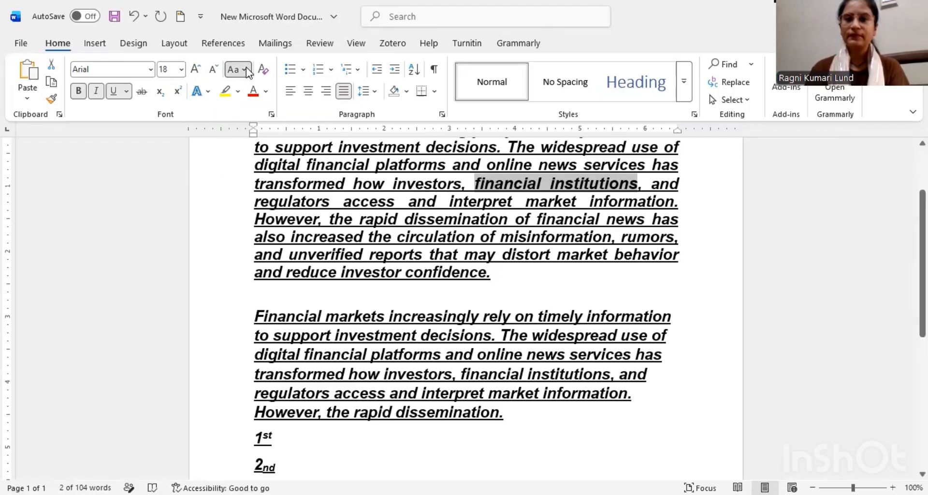
pyautogui.click(271, 127)
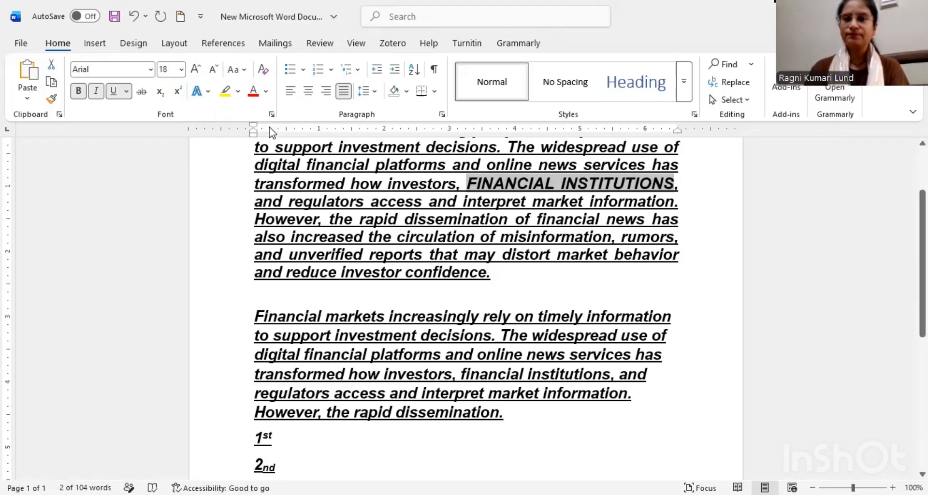
pyautogui.click(244, 74)
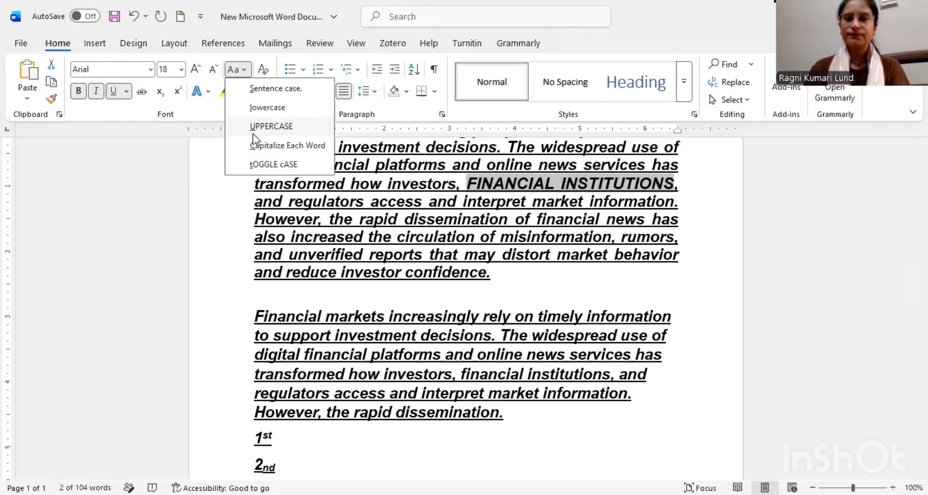
pyautogui.click(261, 148)
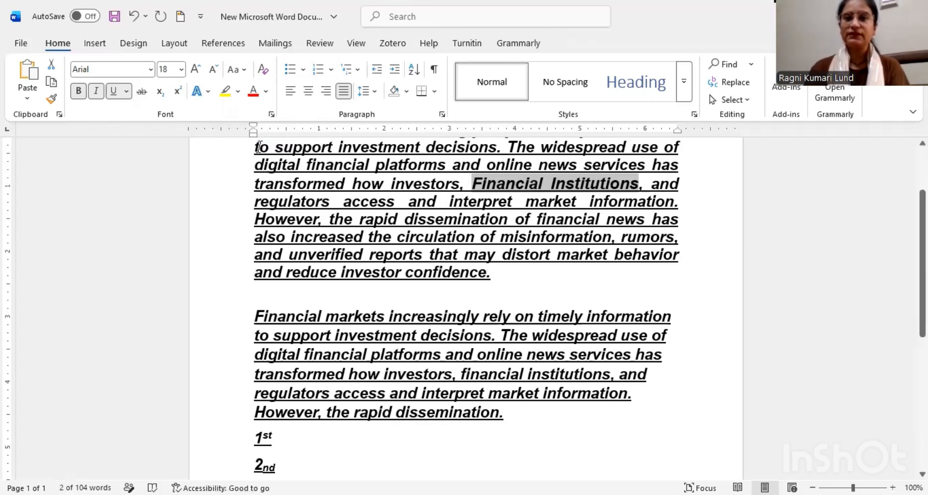
pyautogui.click(237, 71)
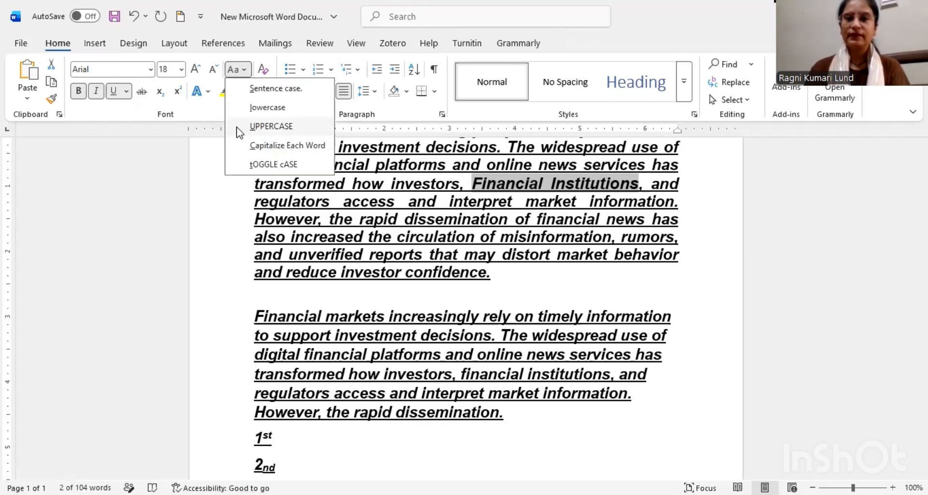
pyautogui.click(263, 167)
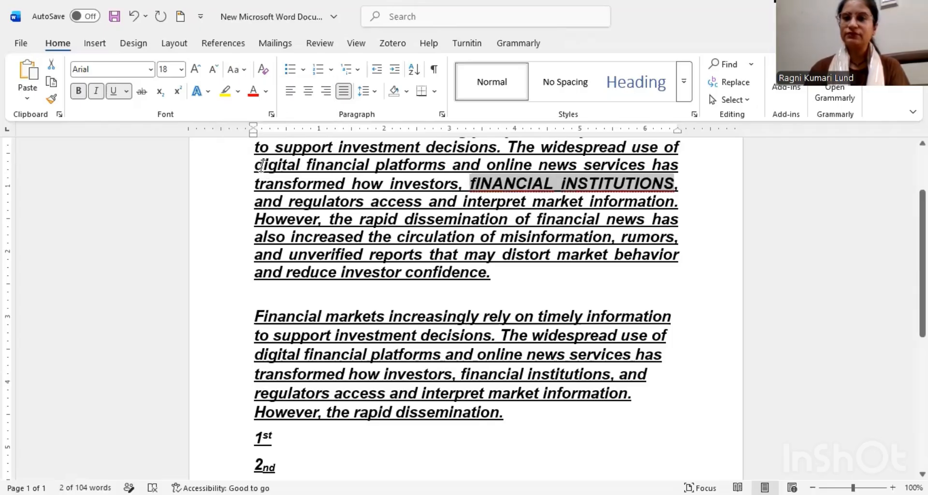
# Step: Preview highlight colors on the selected "fINANCIAL iNSTITUTIONS" and set its font color to a darker theme blue
pyautogui.click(238, 92)
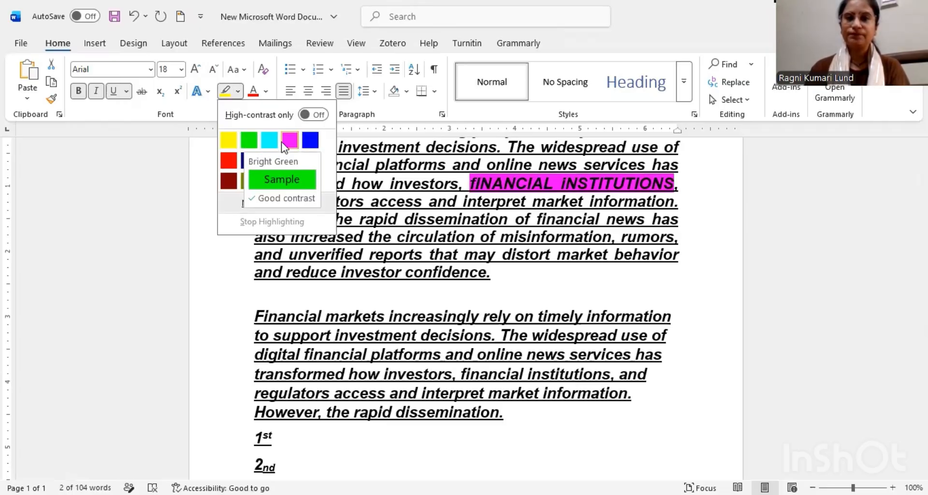
pyautogui.click(265, 93)
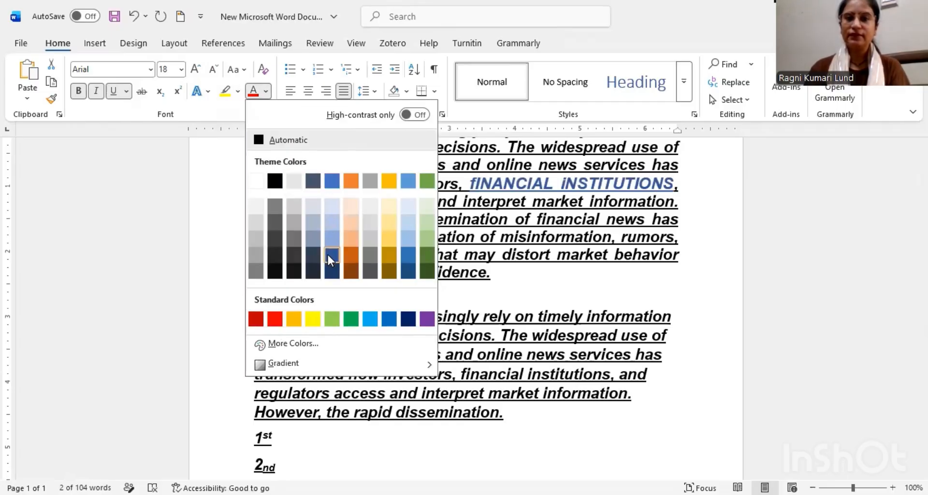
pyautogui.click(411, 259)
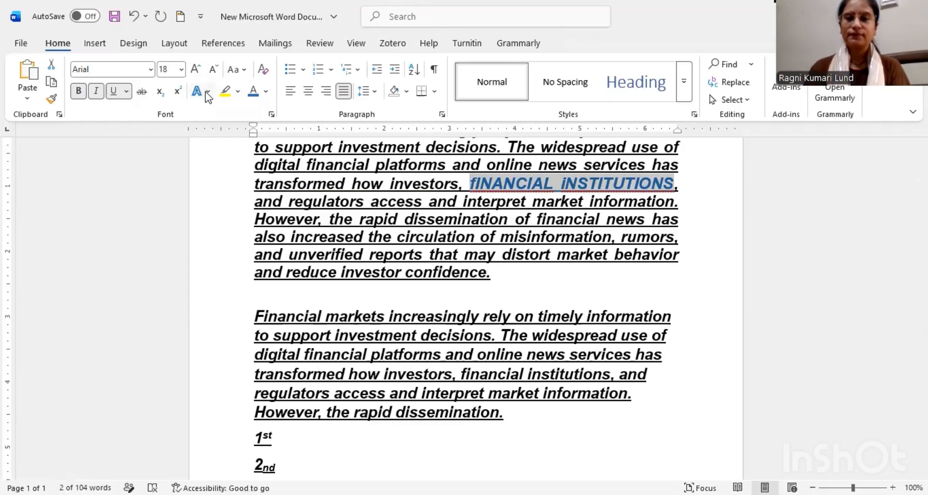
# Step: Apply a blue glow text effect to "fINANCIAL iNSTITUTIONS" in the first paragraph
pyautogui.click(207, 92)
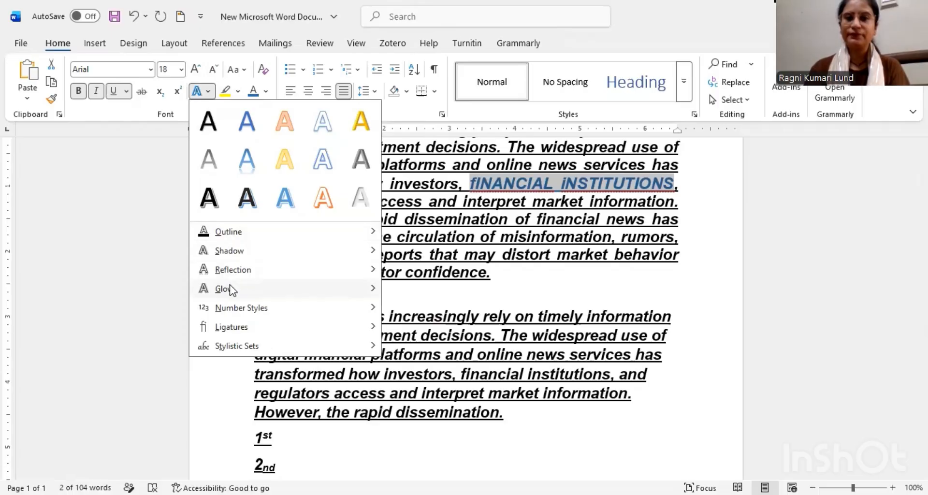
pyautogui.moveTo(231, 290)
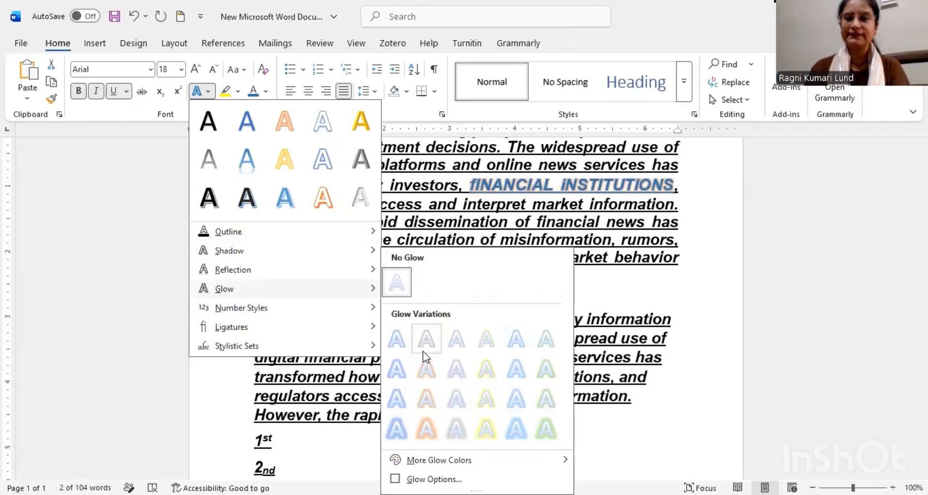
pyautogui.click(512, 380)
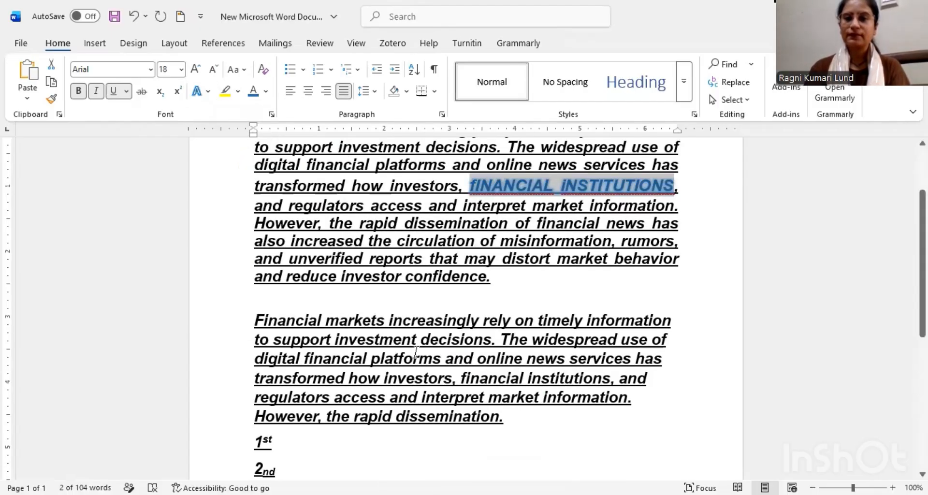
pyautogui.click(511, 279)
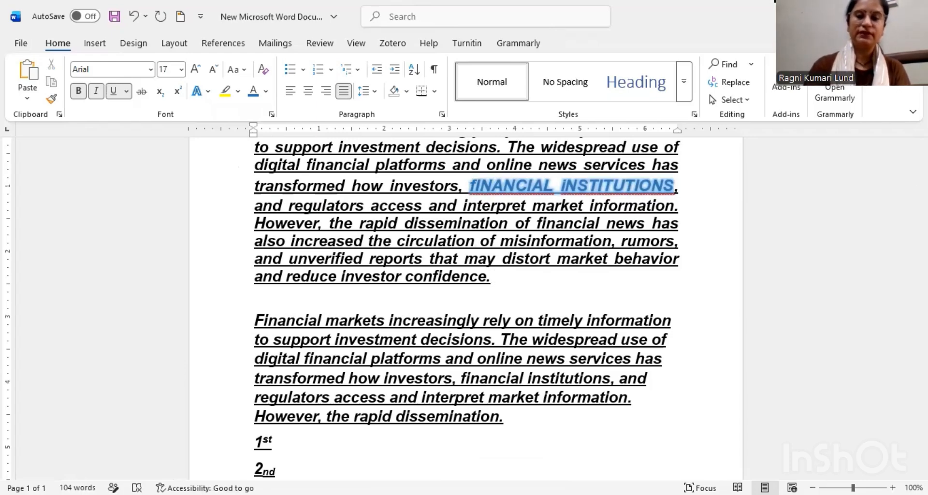
# Step: Add a blank line above the second paragraph and enter plain text below it, from "Financial markets increasingly rely" to "how investors."
pyautogui.press('Return')
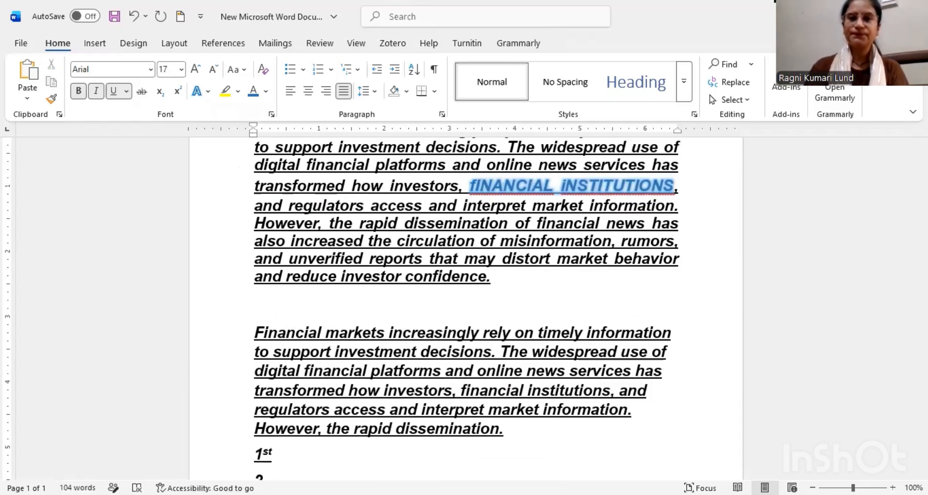
pyautogui.hotkey('ctrl', 'Return')
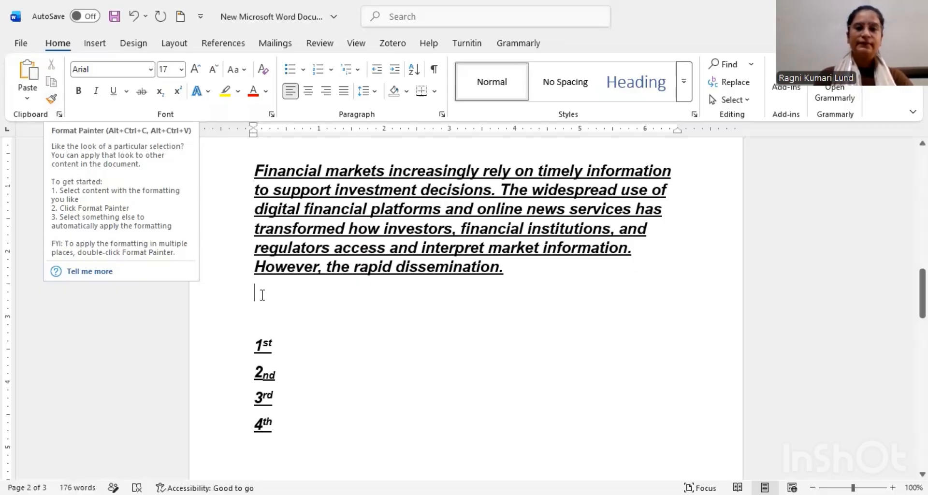
pyautogui.write('F')
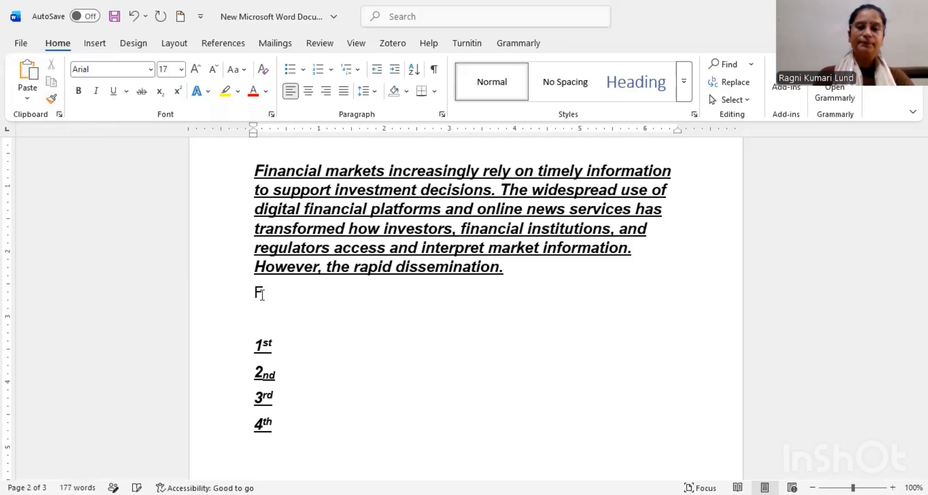
pyautogui.write('inancial')
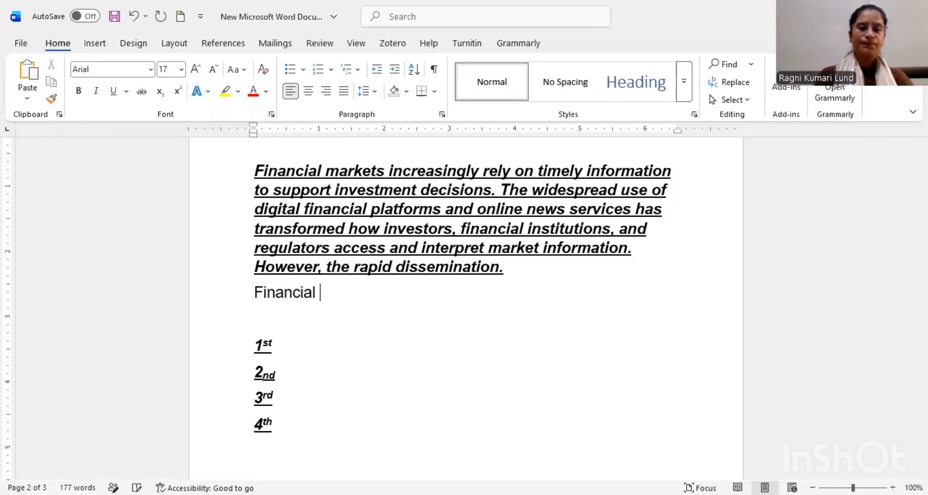
pyautogui.write('markets increasingly rely on timely information to support investment decisions. The widespread use of digital financial platforms and online news services has transformed how investors.')
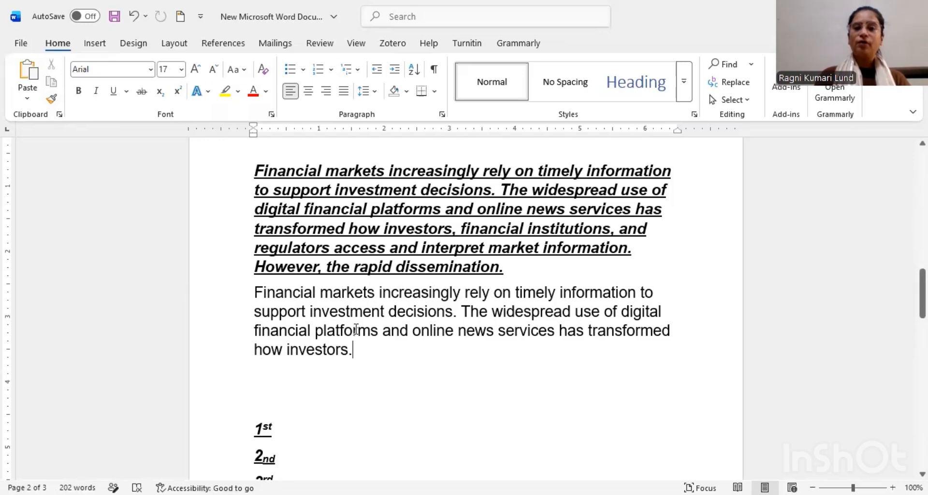
# Step: Copy the bold, italic, underlined formatting of the "Financial markets" paragraph onto the plain paragraph below it with Format Painter
pyautogui.click(333, 209)
pyautogui.moveTo(255, 170); pyautogui.dragTo(516, 274)
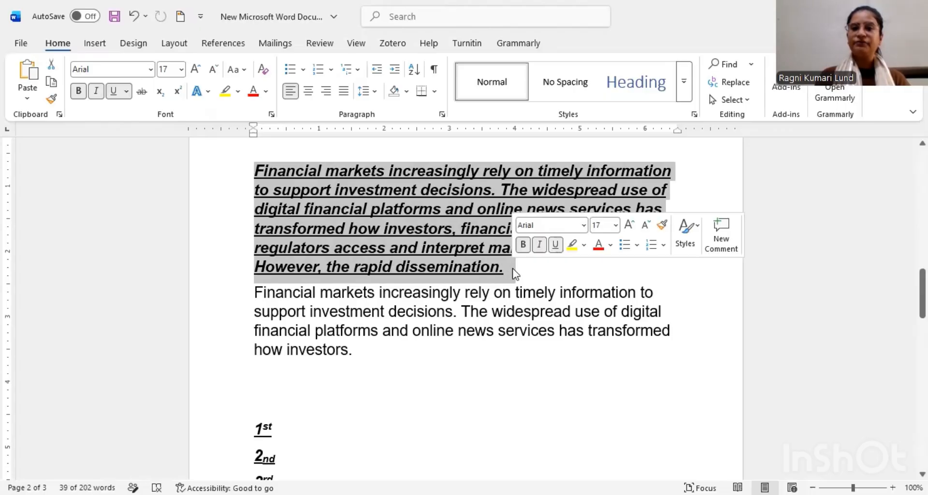
pyautogui.click(662, 226)
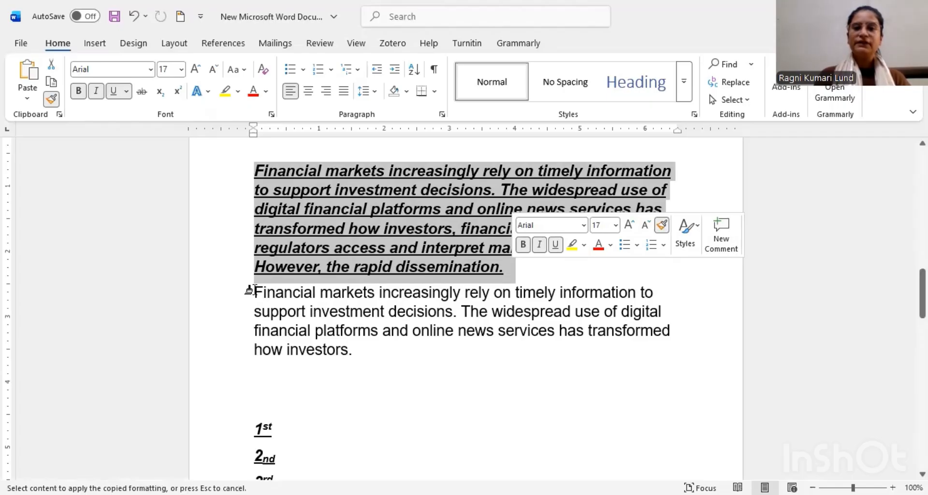
pyautogui.moveTo(250, 290); pyautogui.dragTo(368, 353)
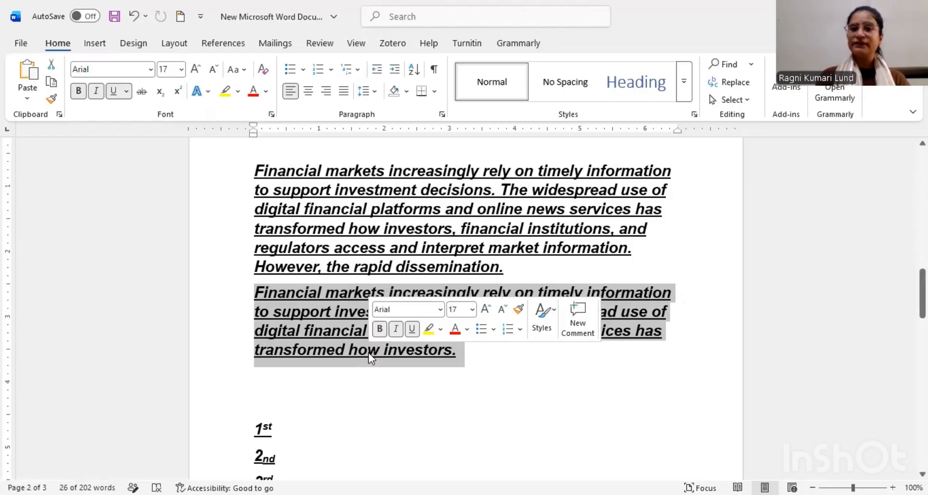
pyautogui.click(473, 358)
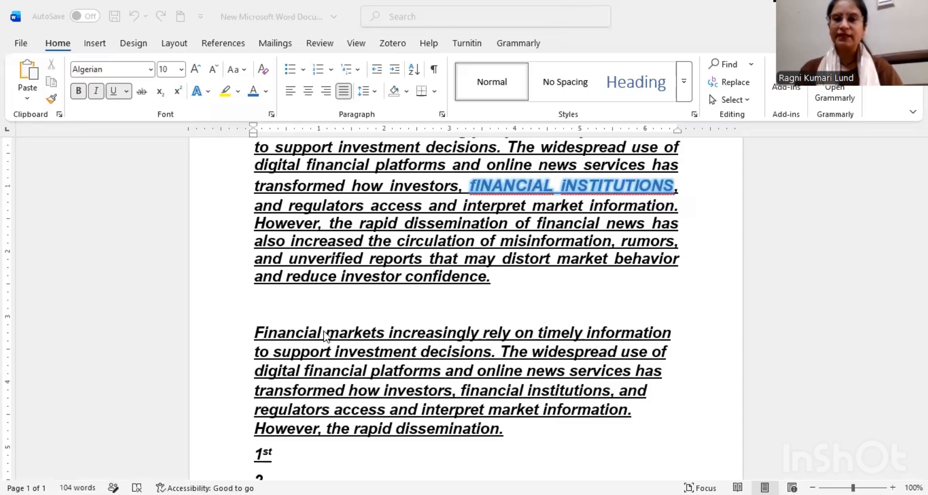
# Step: Remove the extra blank line above the second paragraph and undo the glow, font color, case changes and last size increase on "financial institutions"
pyautogui.click(403, 301)
pyautogui.press('BackSpace')
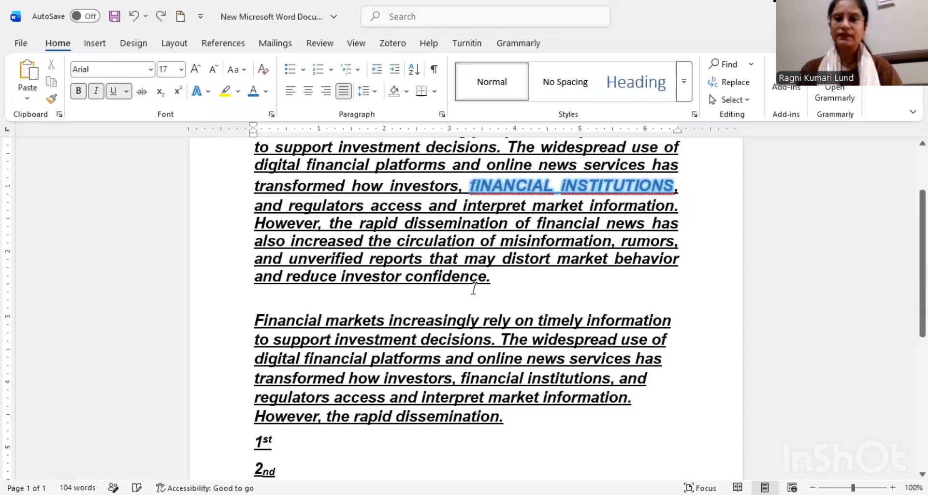
pyautogui.hotkey('ctrl', 'z')
pyautogui.hotkey('ctrl', 'z')
pyautogui.hotkey('ctrl', 'z')
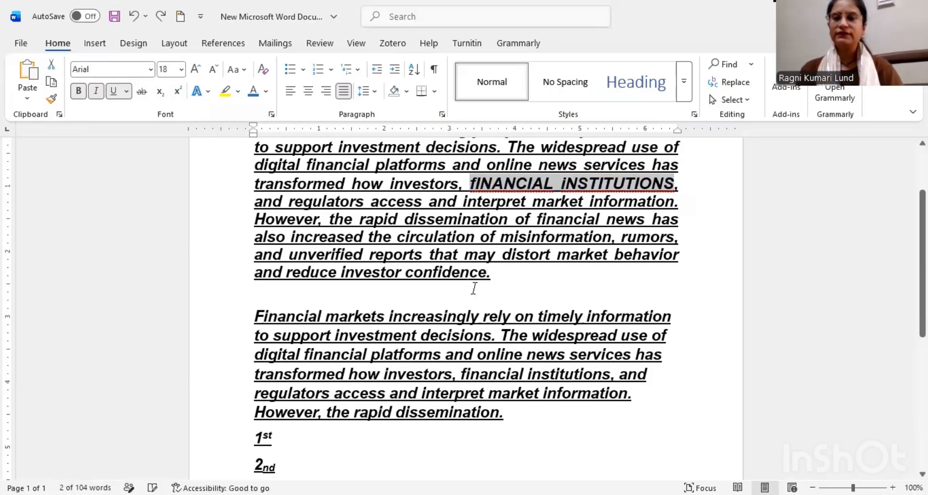
pyautogui.hotkey('shift', 'F3')
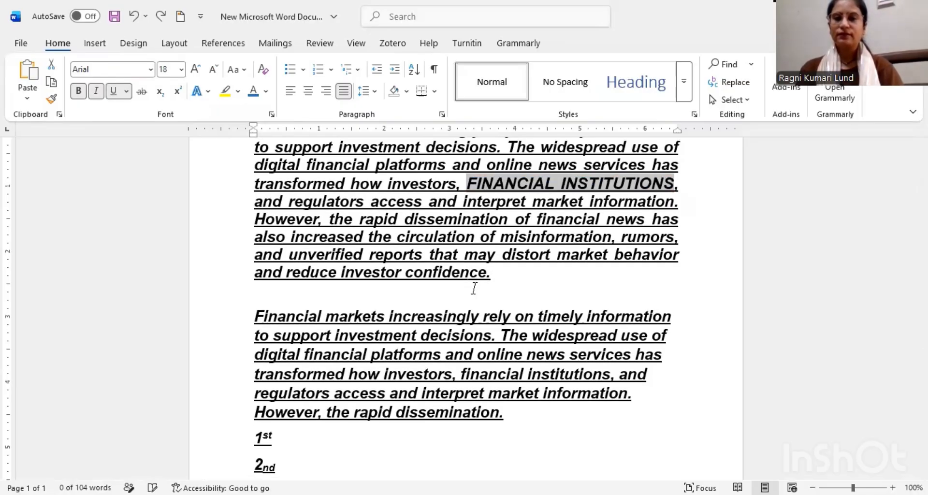
pyautogui.hotkey('shift', 'F3')
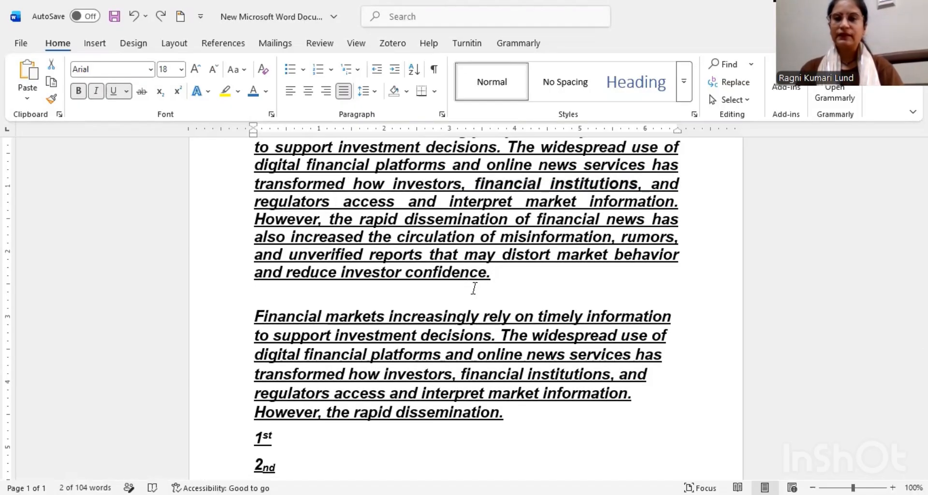
pyautogui.hotkey('ctrl', 'shift', ',')
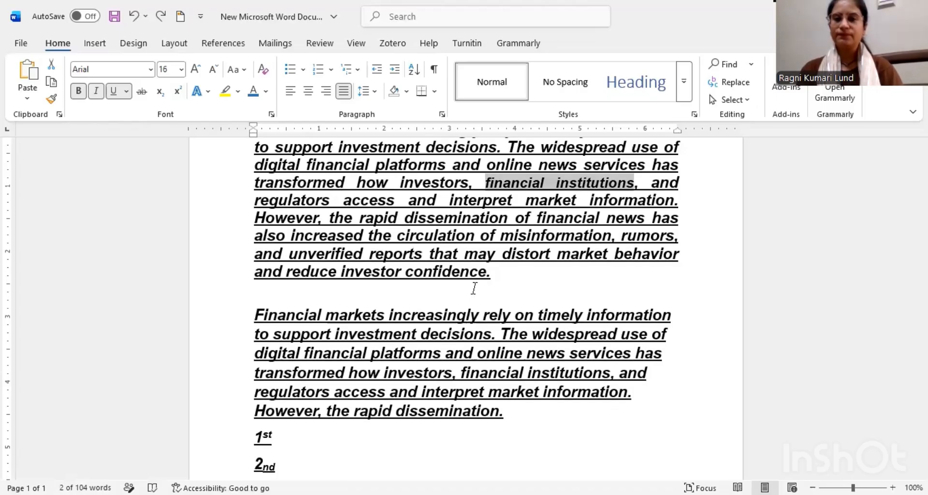
pyautogui.click(513, 282)
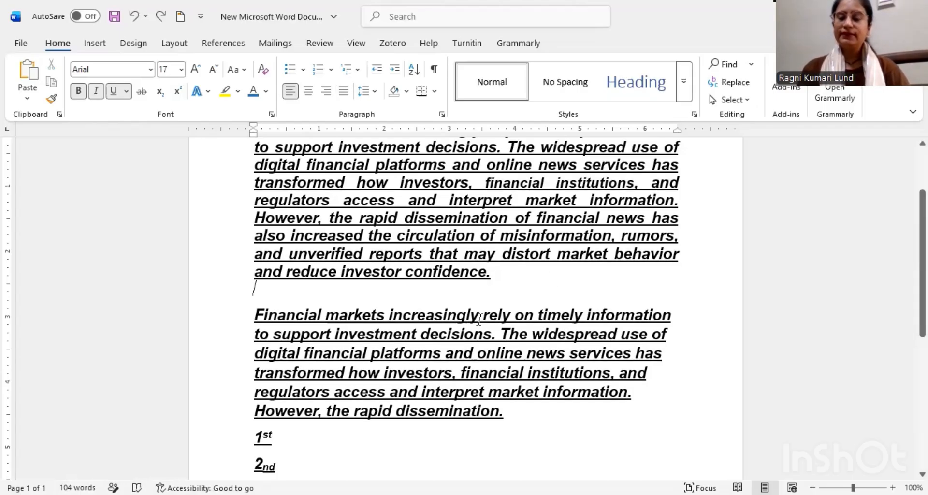
# Step: Clear all formatting from the start of the second paragraph through "regulators access"
pyautogui.moveTo(252, 317); pyautogui.dragTo(362, 400)
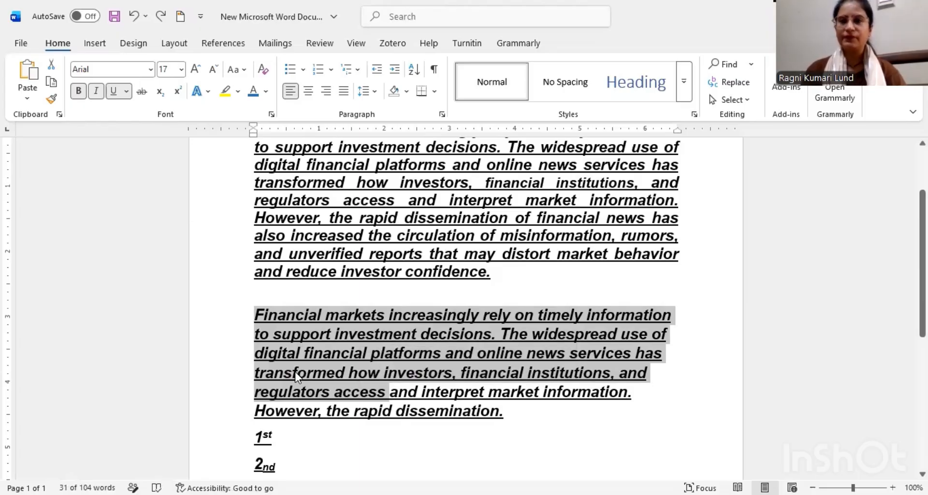
pyautogui.click(264, 76)
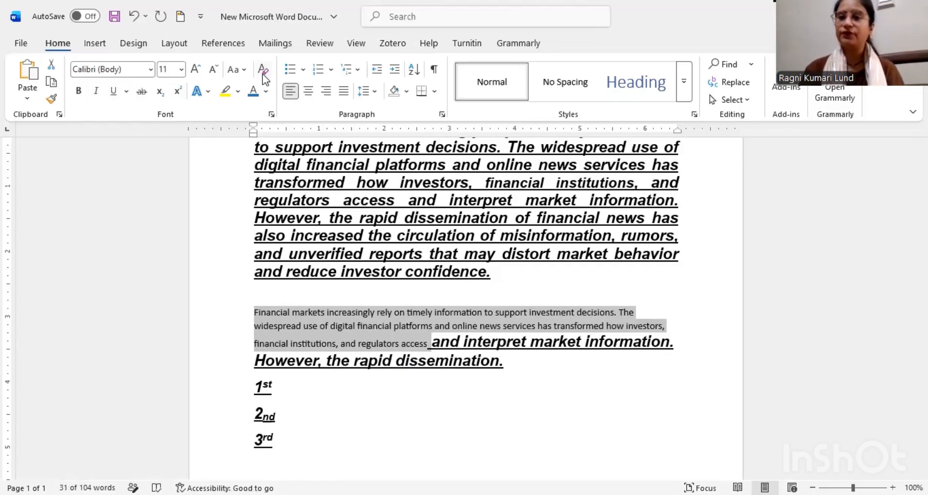
pyautogui.click(559, 315)
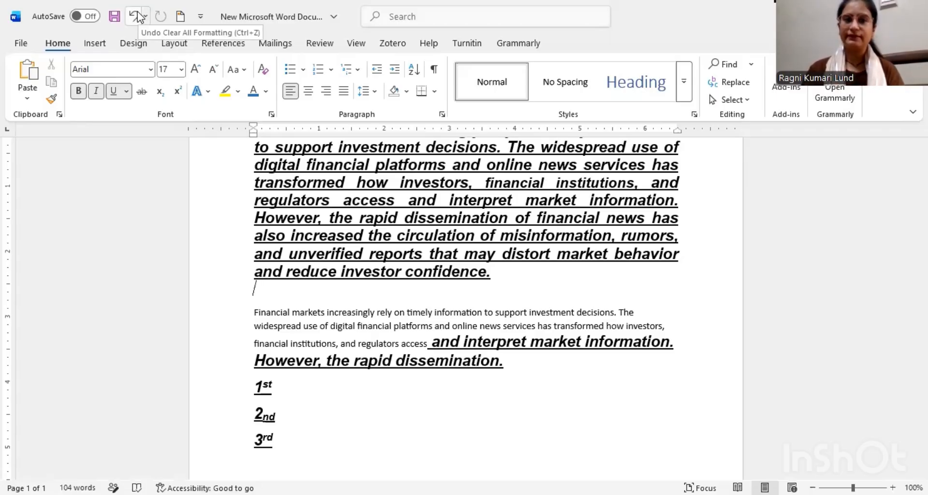
# Step: Undo the formatting removal in the second paragraph and the preceding font size change on "financial institutions"
pyautogui.click(133, 17)
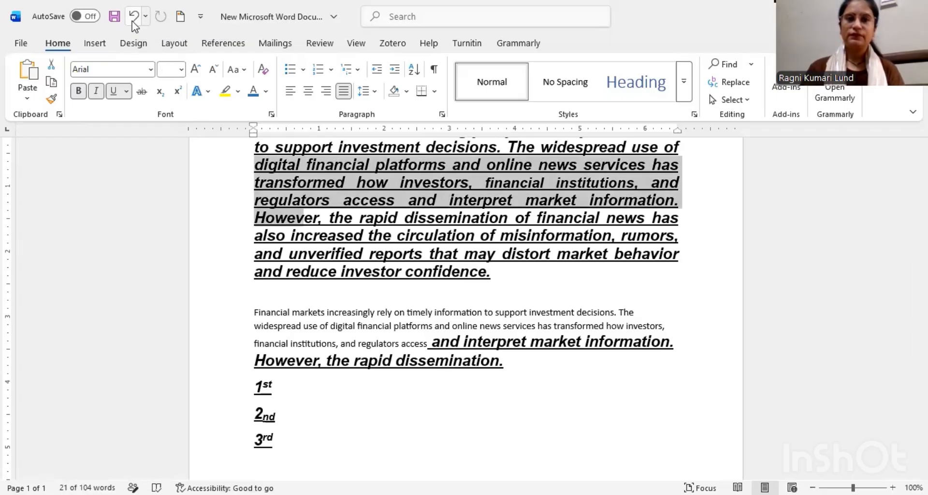
pyautogui.click(134, 18)
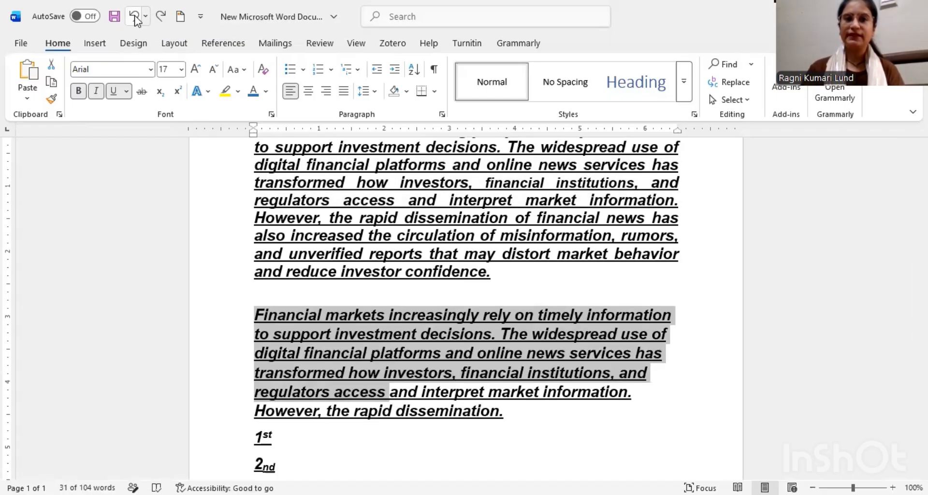
pyautogui.click(134, 18)
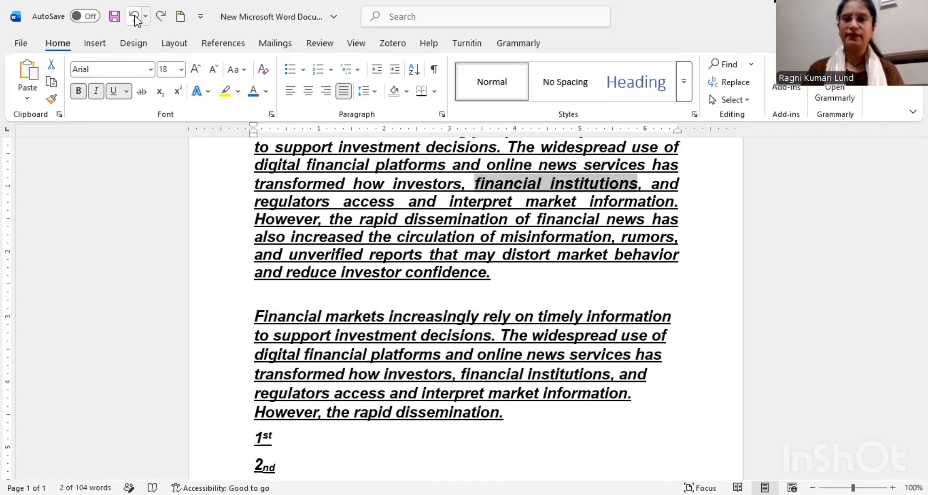
pyautogui.click(326, 215)
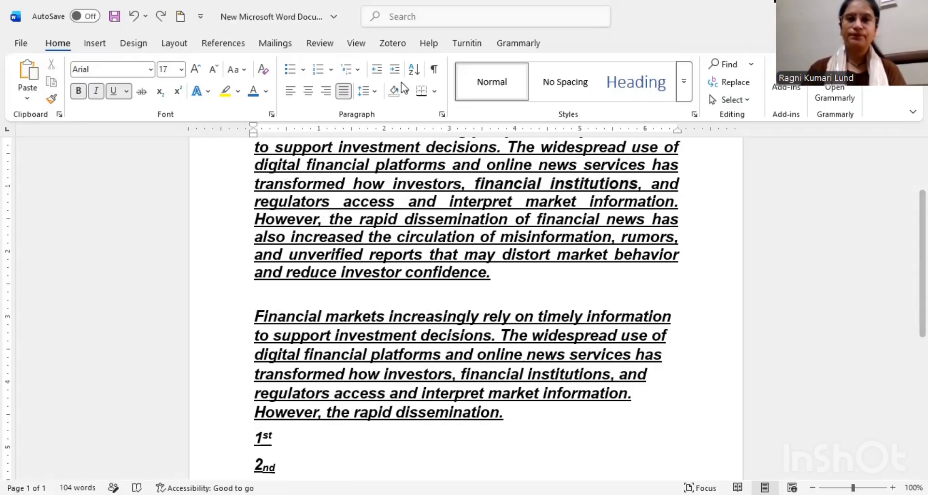
# Step: Give the second paragraph a check mark bullet, and replace it with the a) b) c) numbering format
pyautogui.click(304, 72)
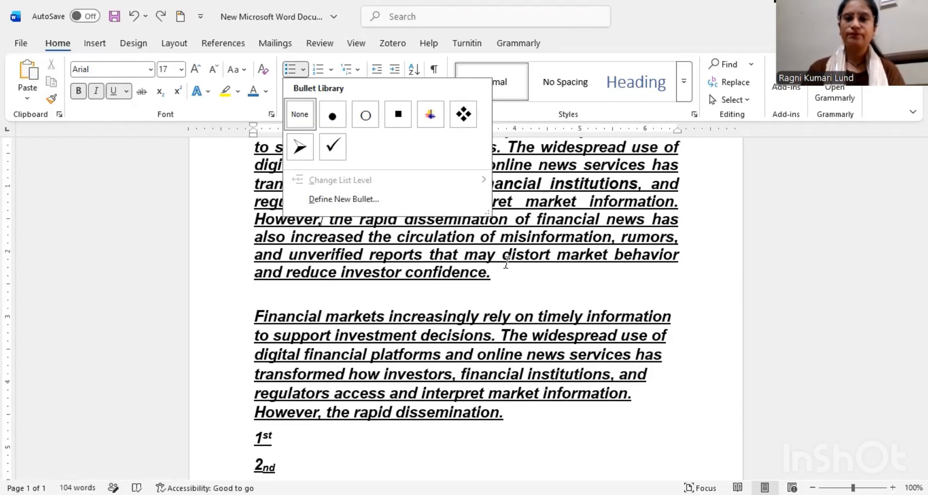
pyautogui.click(513, 271)
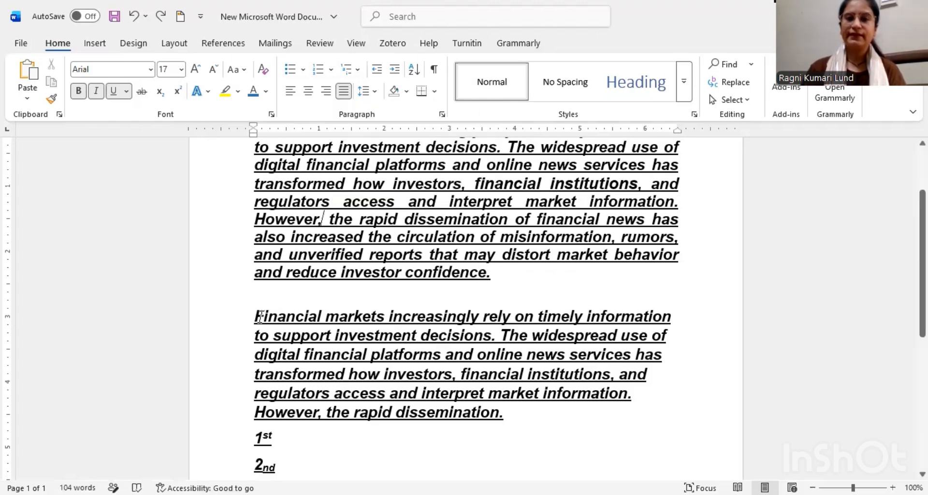
pyautogui.moveTo(260, 317); pyautogui.dragTo(387, 352)
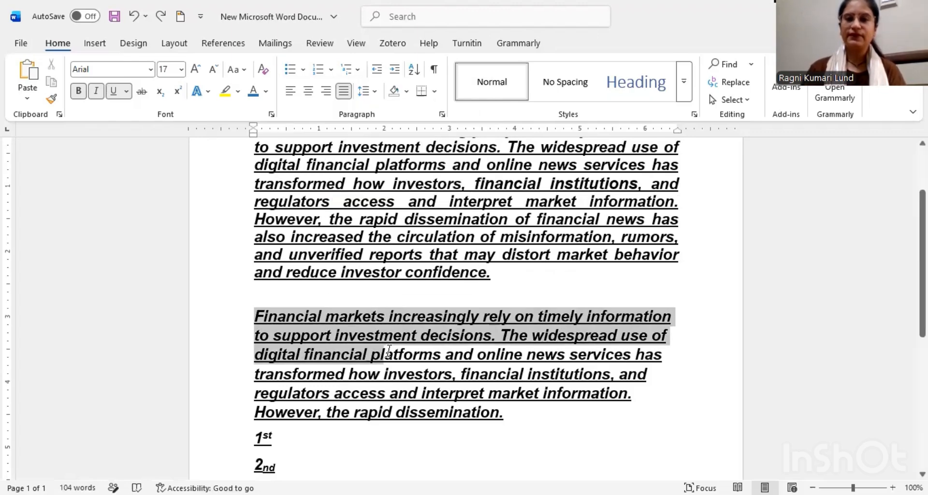
pyautogui.click(302, 73)
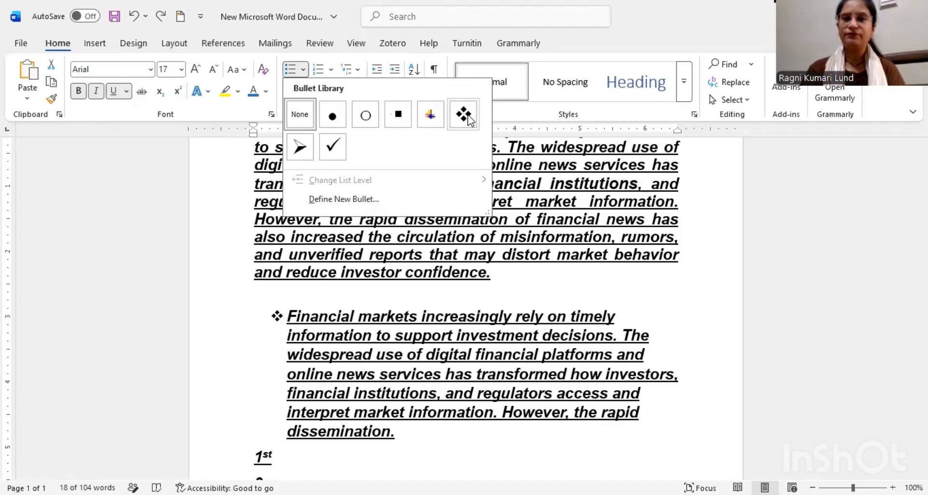
pyautogui.click(331, 148)
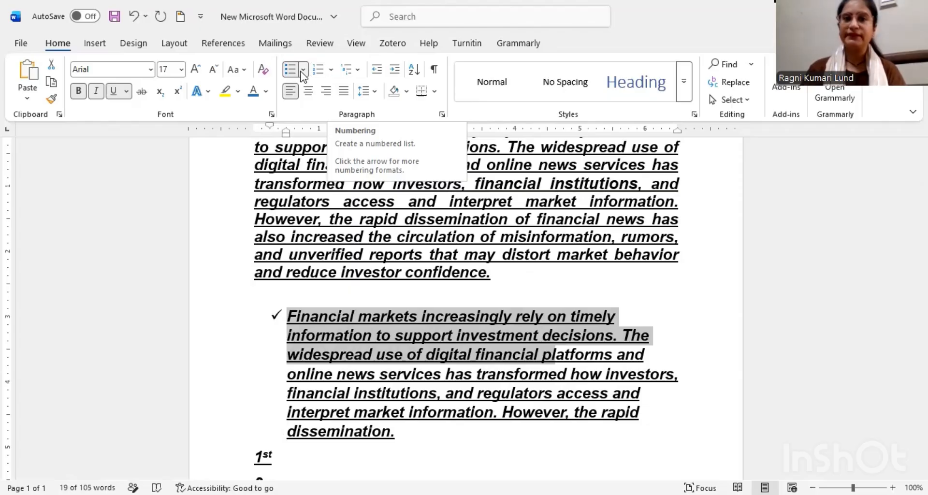
pyautogui.click(330, 70)
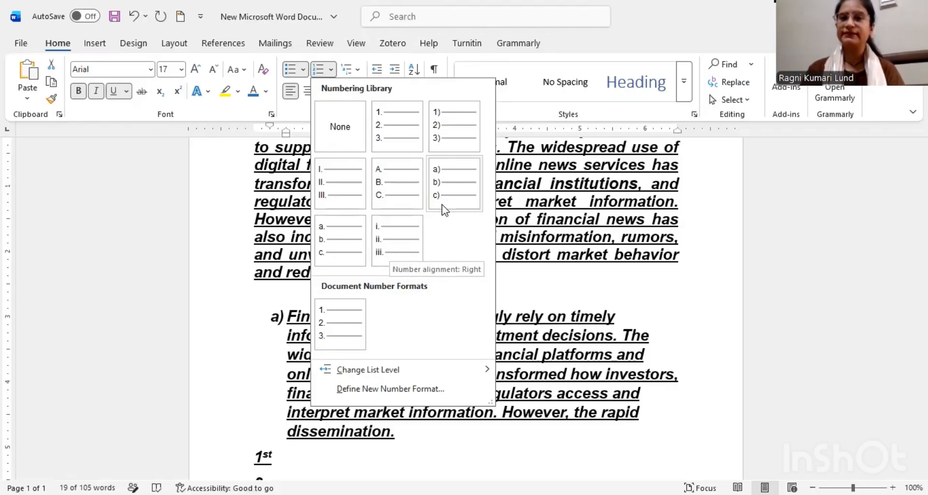
pyautogui.click(471, 190)
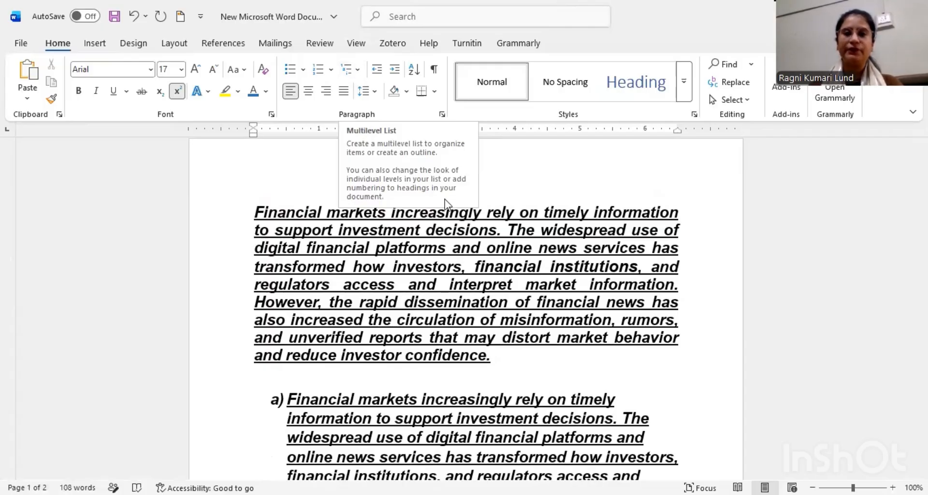
# Step: Start a multilevel list in the 1) a) i) format below the "Multilevel List" heading, with "Vagetables" as its first item
pyautogui.scroll(-8, 487, 341)
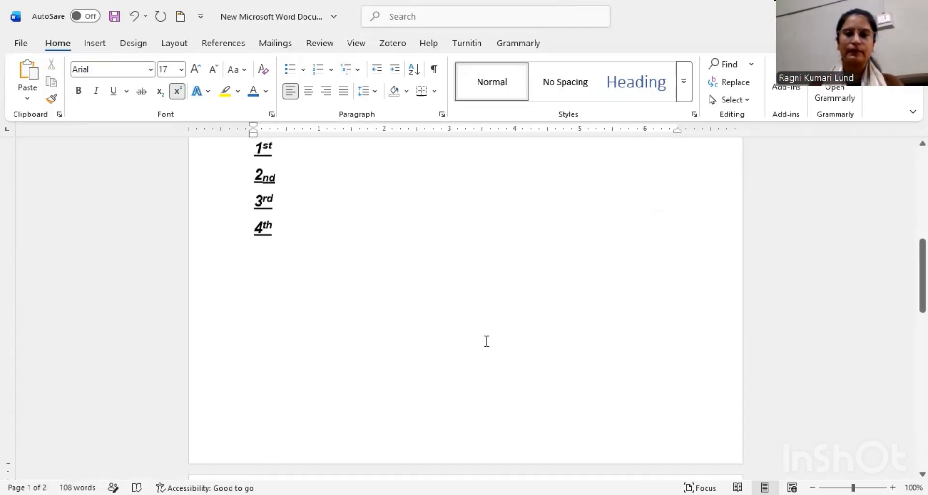
pyautogui.scroll(-5, 487, 341)
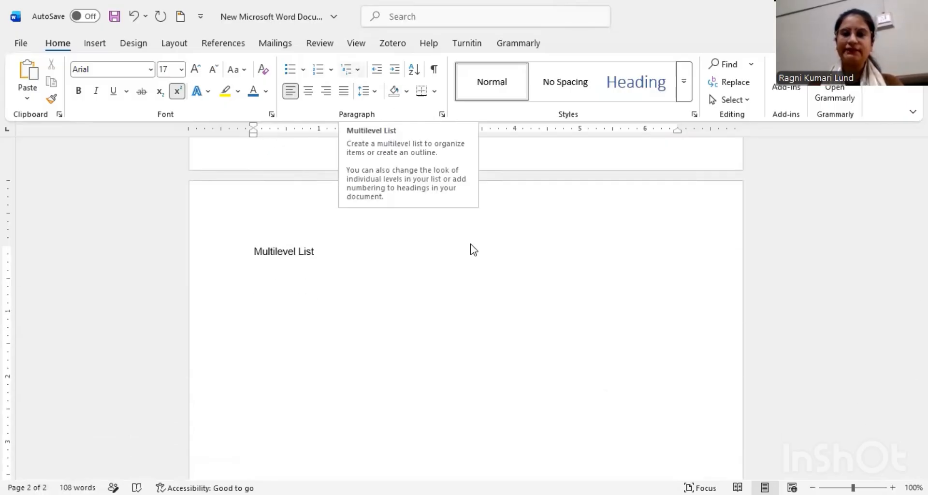
pyautogui.click(352, 69)
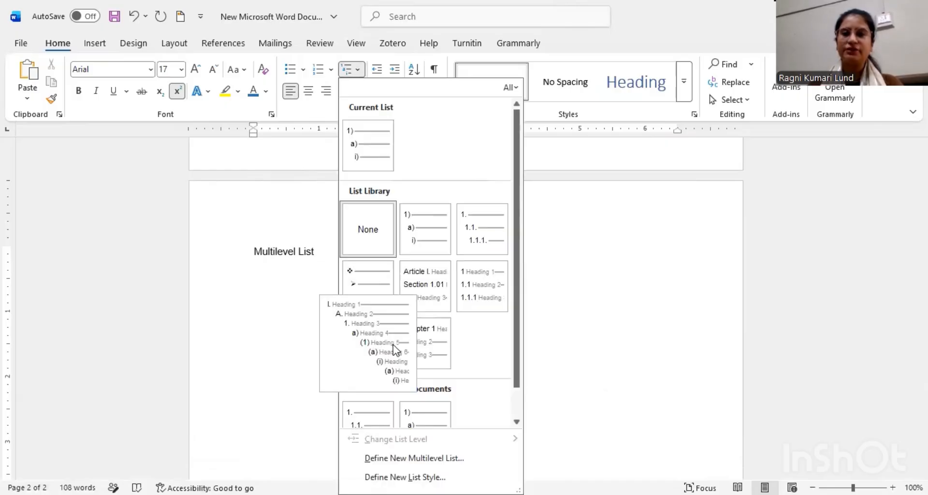
pyautogui.click(420, 234)
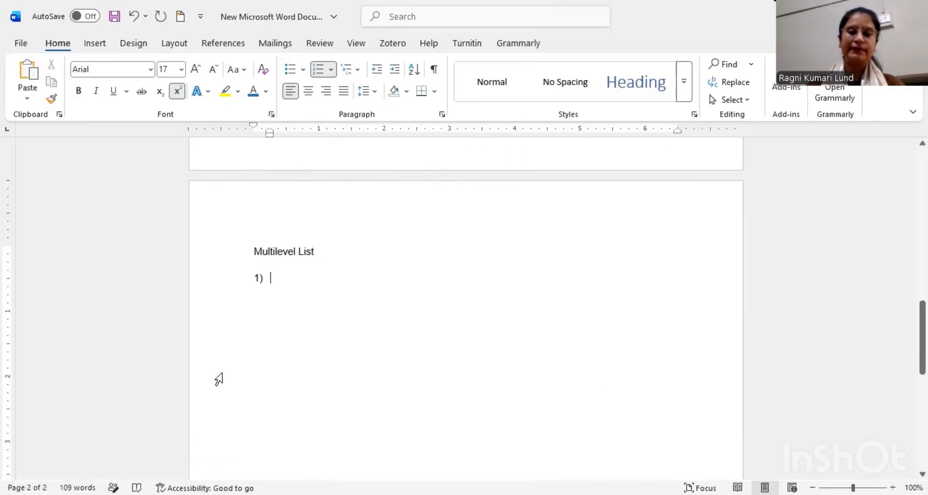
pyautogui.write('Va')
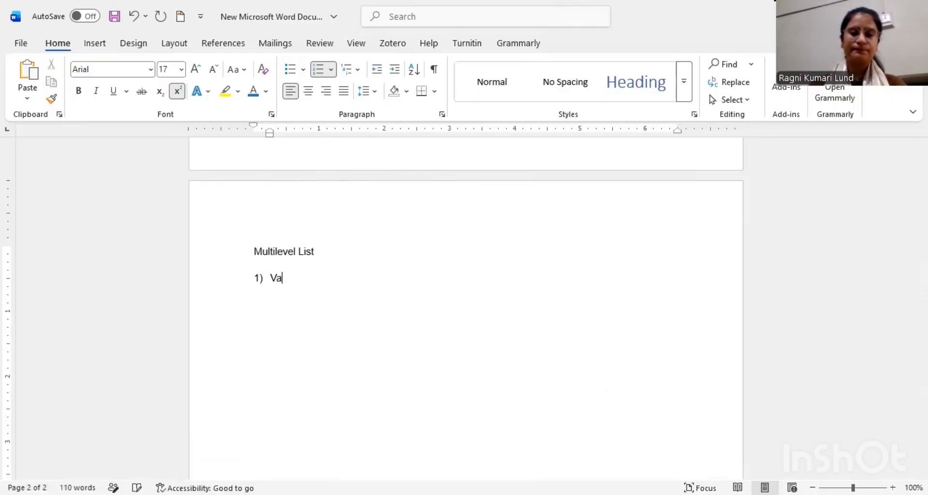
pyautogui.write('getable')
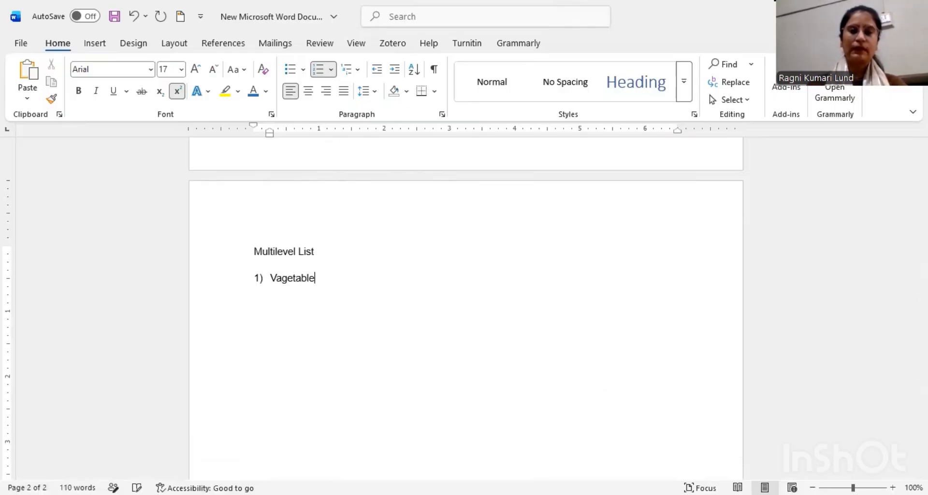
pyautogui.write('s')
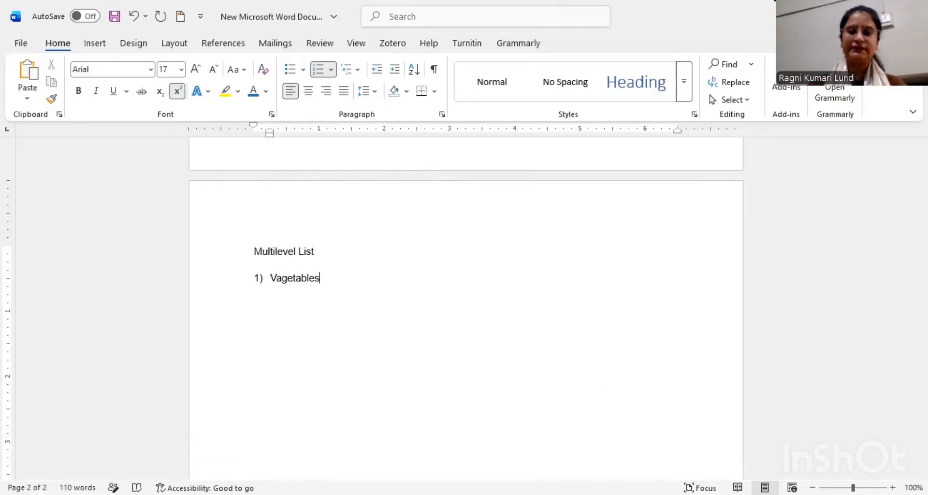
# Step: Add "Potato" as a second-level item under the first list item, and correct that item's spelling to "Vegetables"
pyautogui.press('Return')
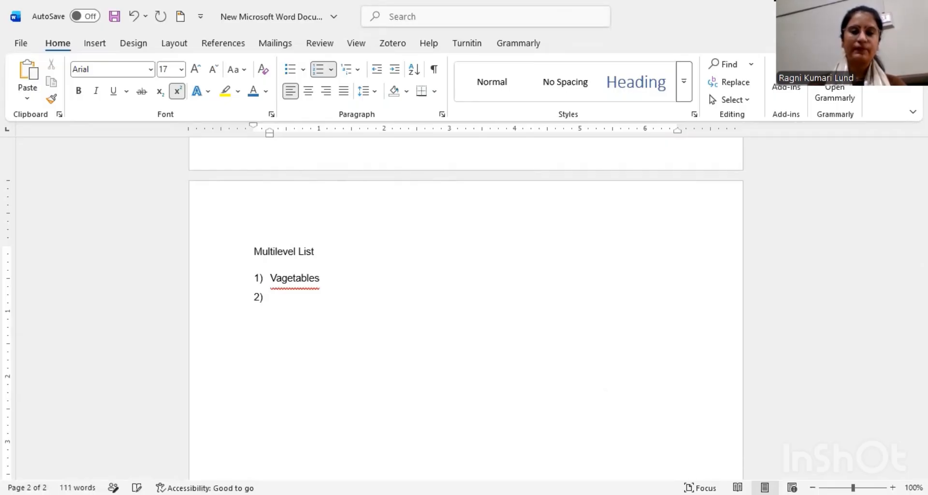
pyautogui.press('Tab')
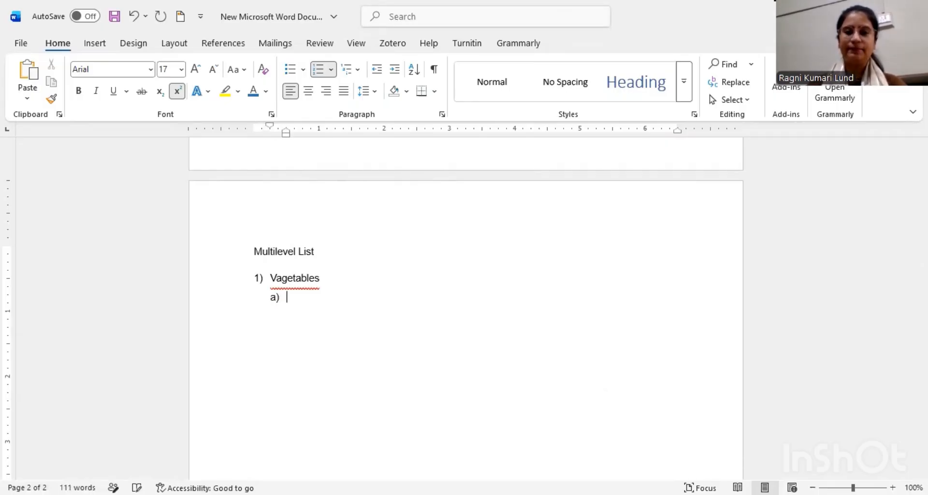
pyautogui.rightClick(310, 284)
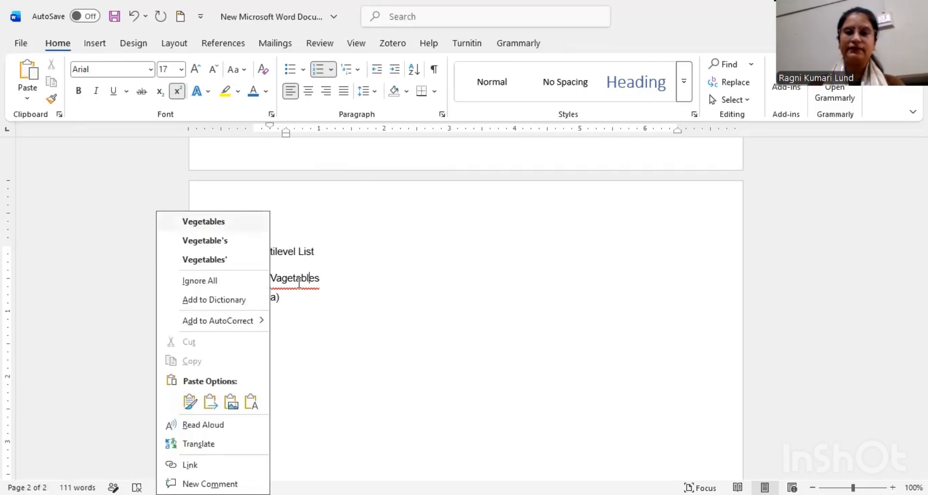
pyautogui.click(240, 225)
pyautogui.click(294, 298)
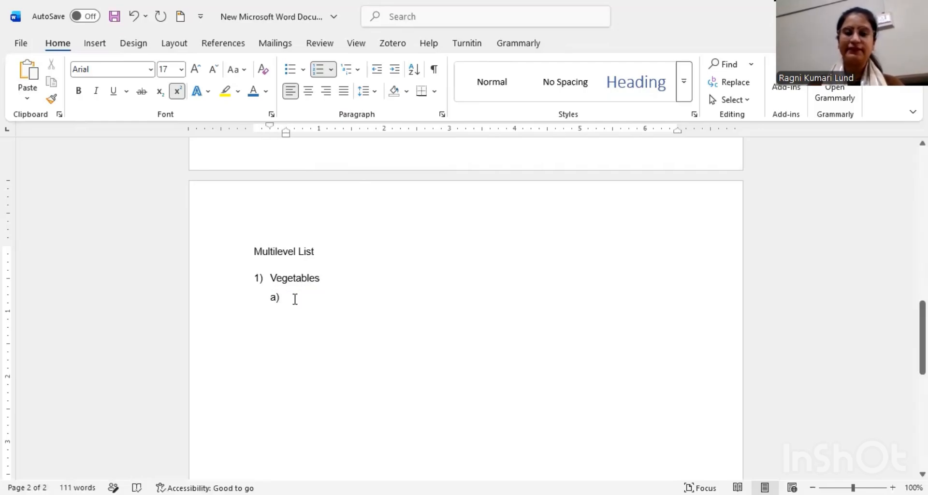
pyautogui.write('P')
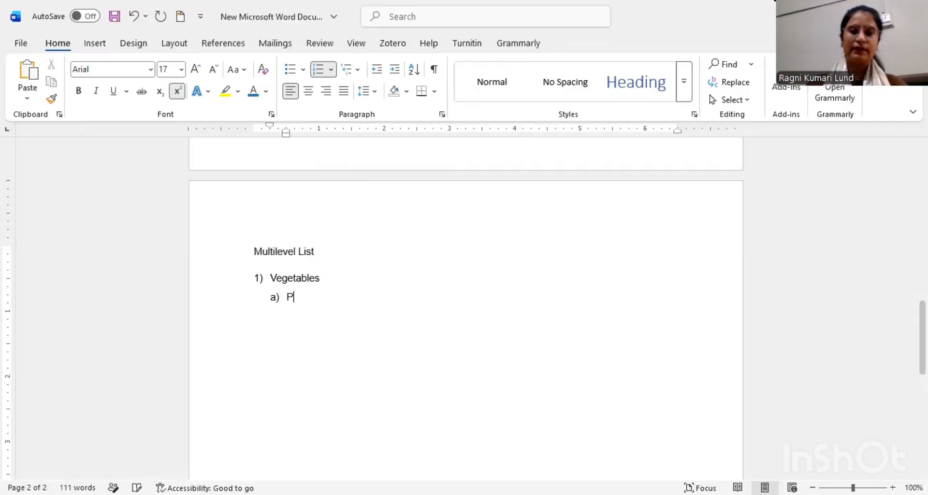
pyautogui.write('o')
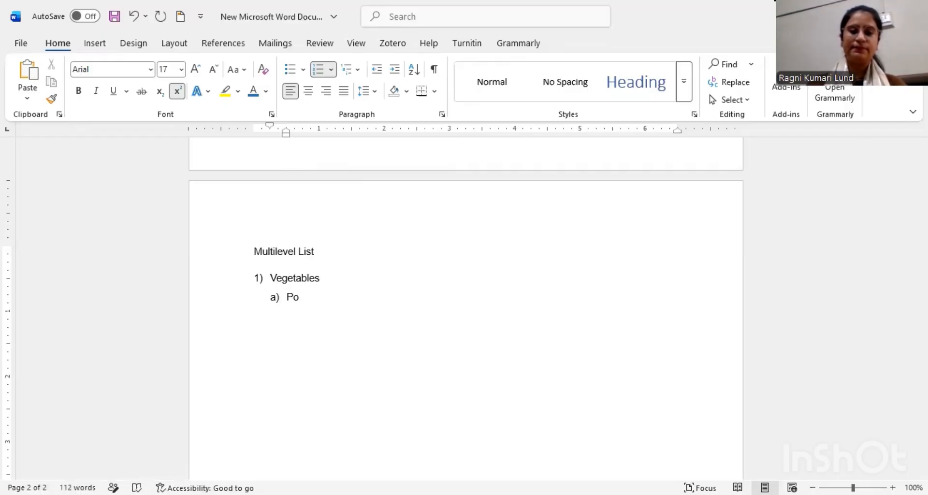
pyautogui.write('tato')
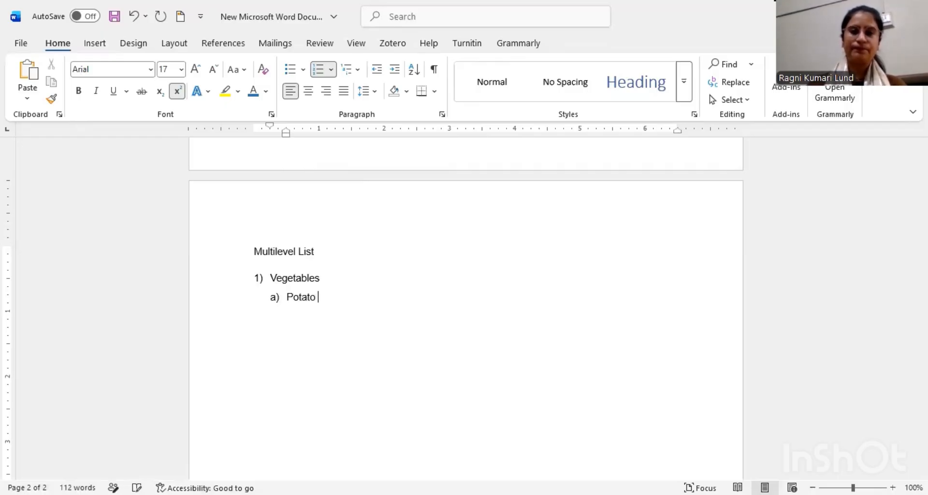
# Step: Add "Yellow" and "Sweat" as third-level items under "Potato"
pyautogui.press('Return')
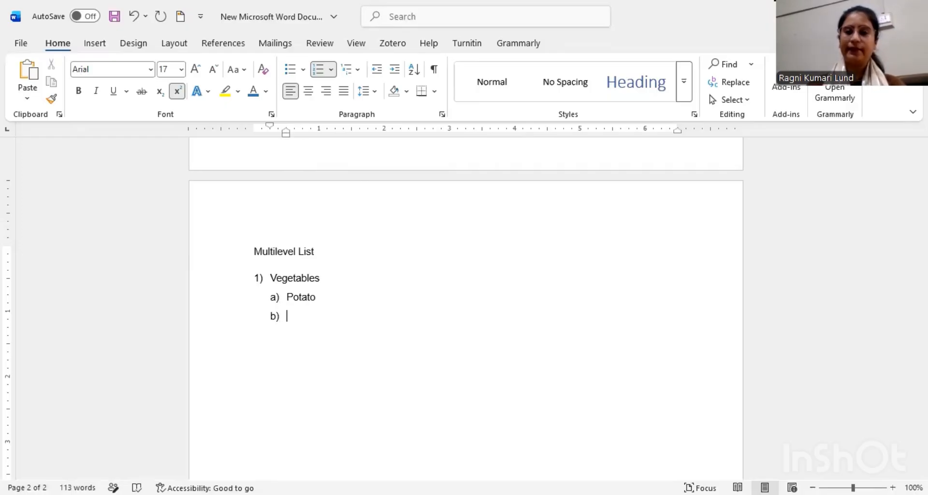
pyautogui.press('Tab')
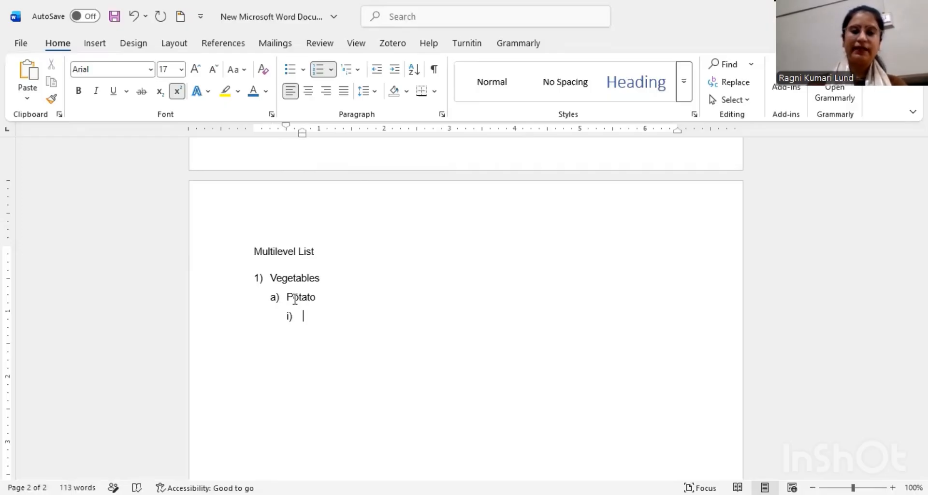
pyautogui.write('Yl')
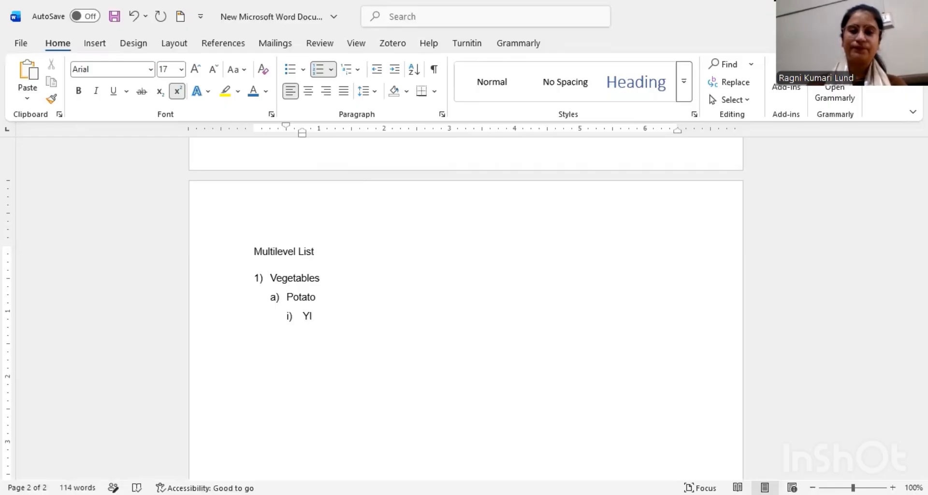
pyautogui.press('BackSpace')
pyautogui.write('ellow')
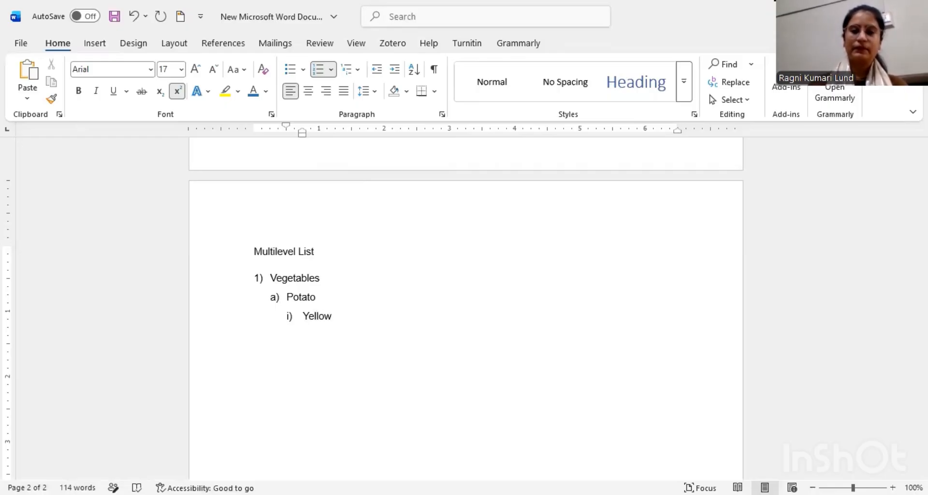
pyautogui.press('Return')
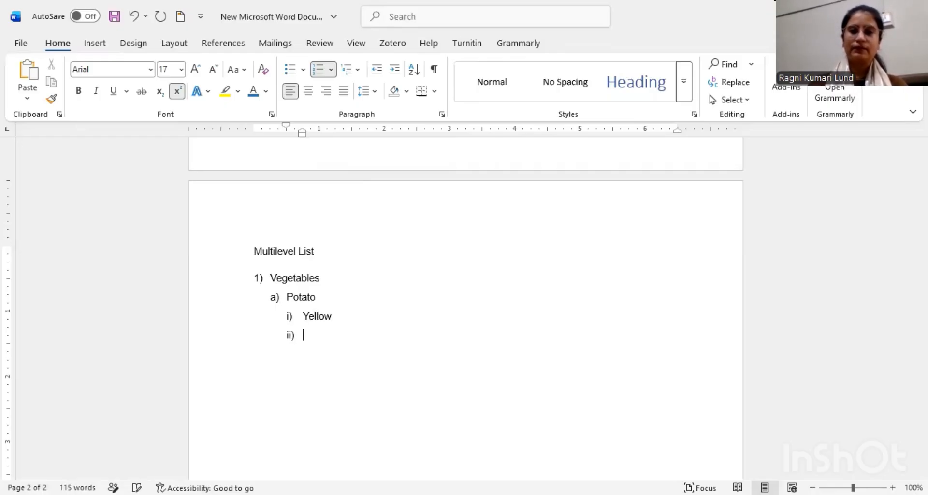
pyautogui.write('Sweat')
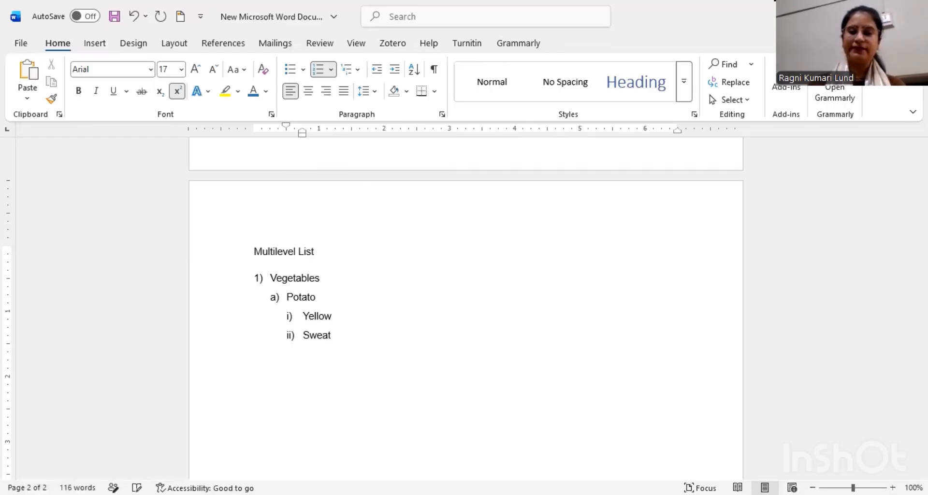
# Step: Add "Blackdot" as a fourth-level item under "Sweat" in the multilevel list
pyautogui.press('Return')
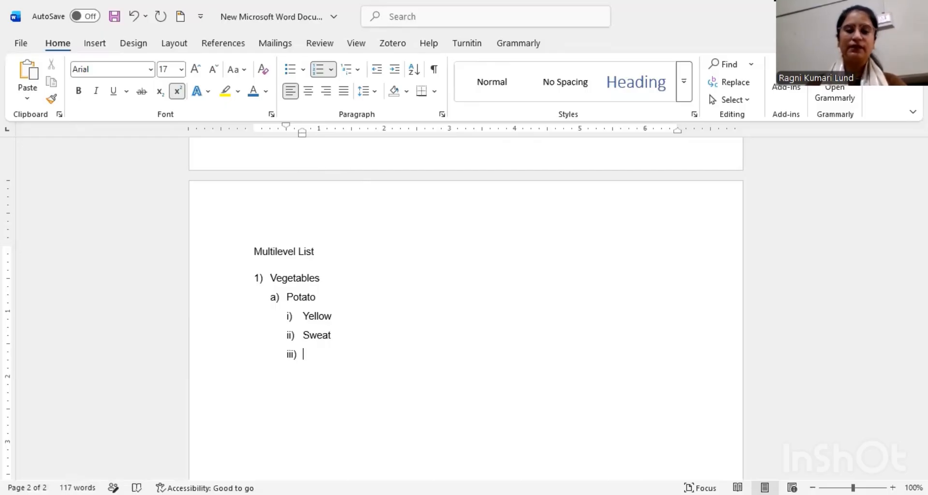
pyautogui.press('Tab')
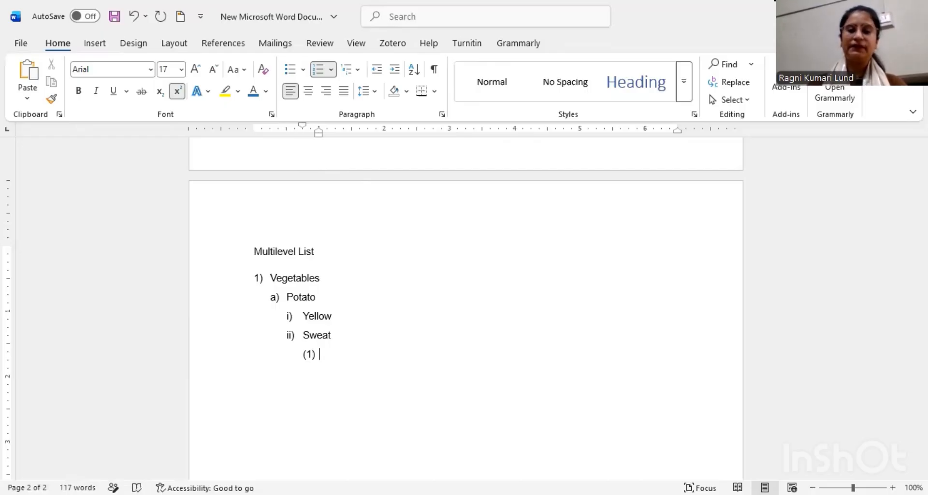
pyautogui.write('B')
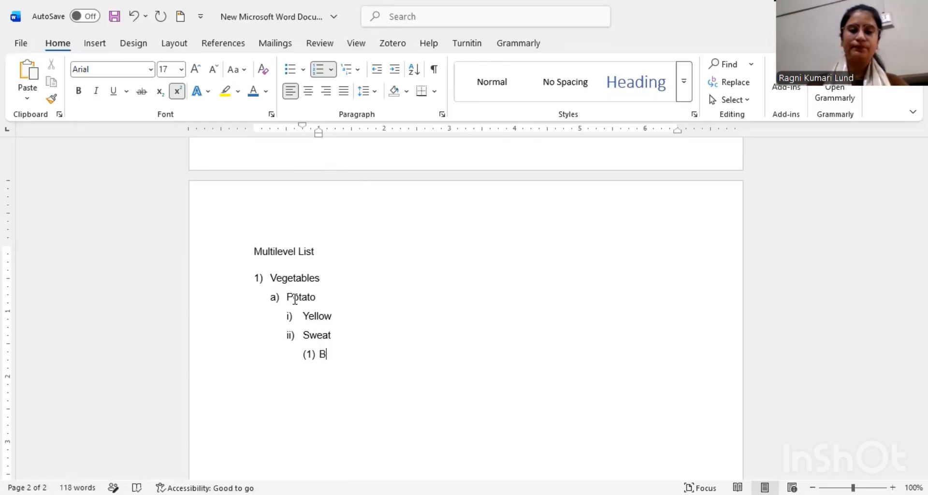
pyautogui.write('lac')
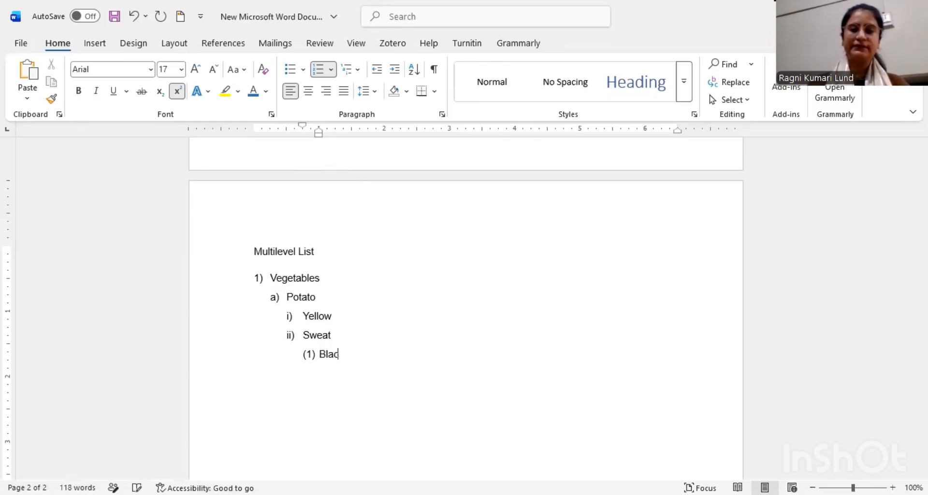
pyautogui.write('k')
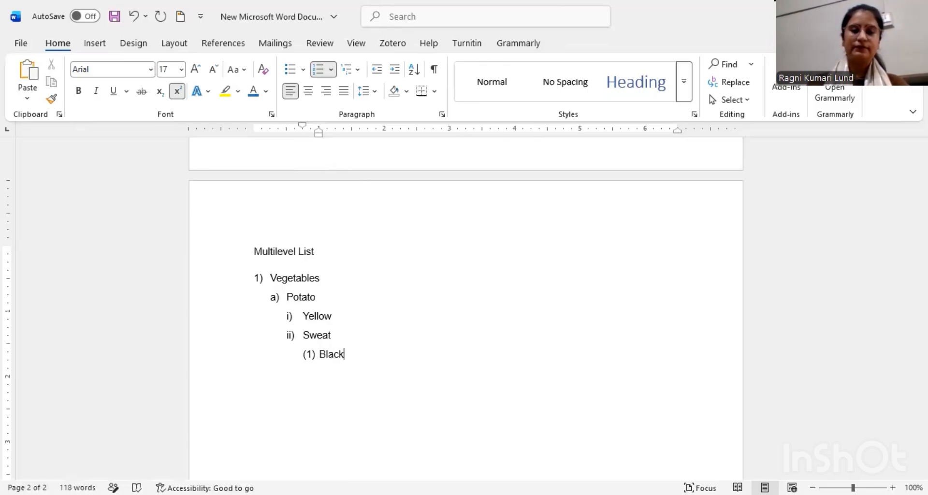
pyautogui.write('dot')
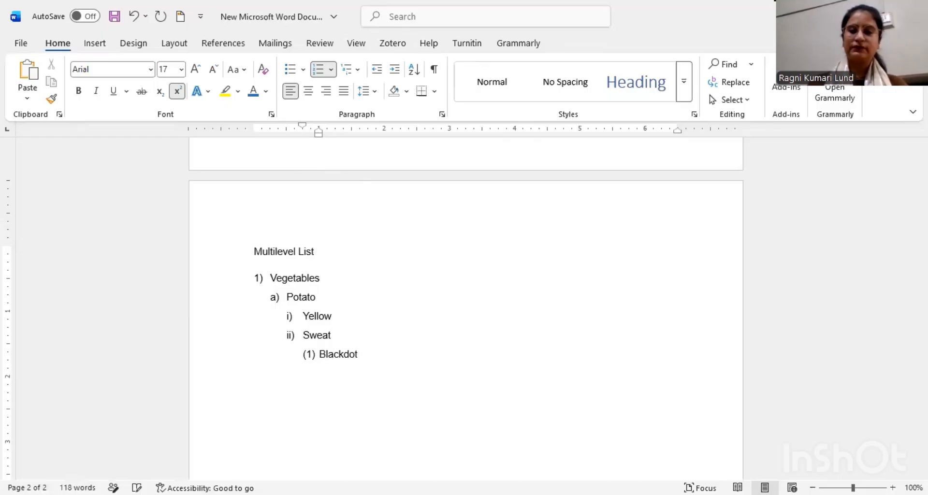
# Step: Return to the top list level after "Blackdot" and add "Fruits" as the second main item
pyautogui.press('Return')
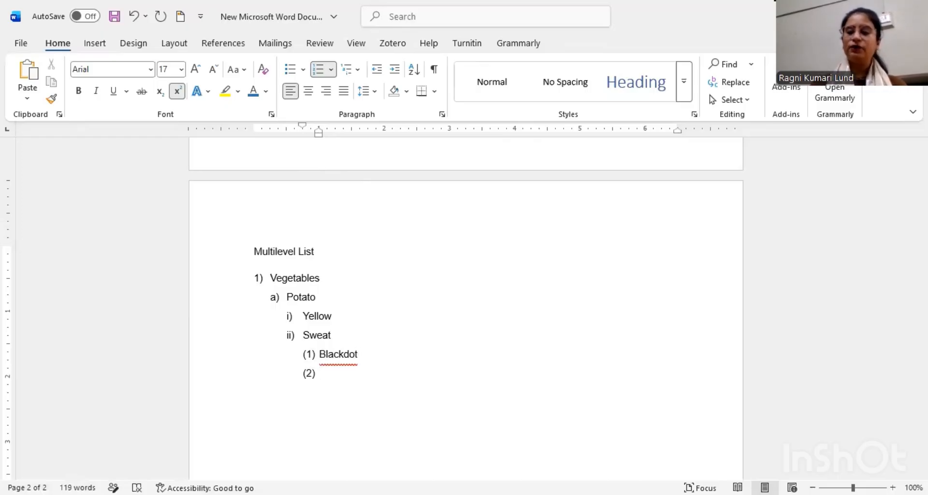
pyautogui.hotkey('shift', 'Tab')
pyautogui.hotkey('shift', 'Tab')
pyautogui.hotkey('shift', 'Tab')
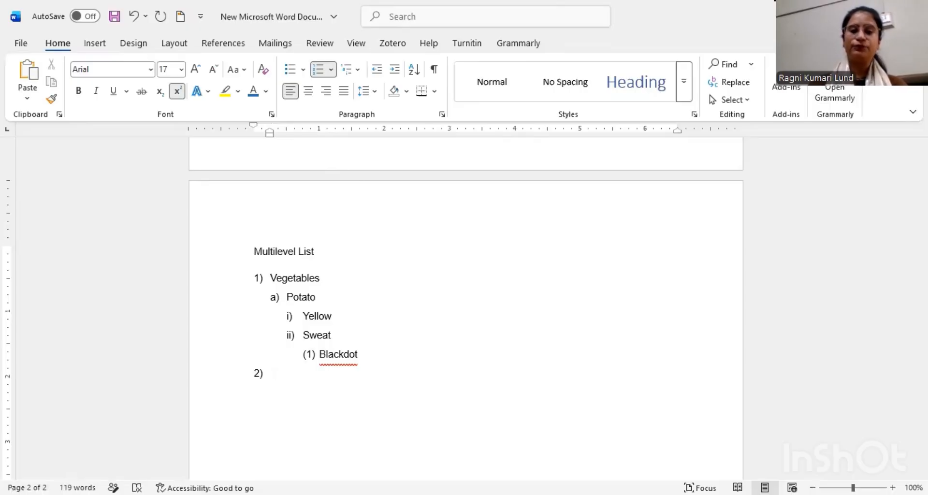
pyautogui.write('F')
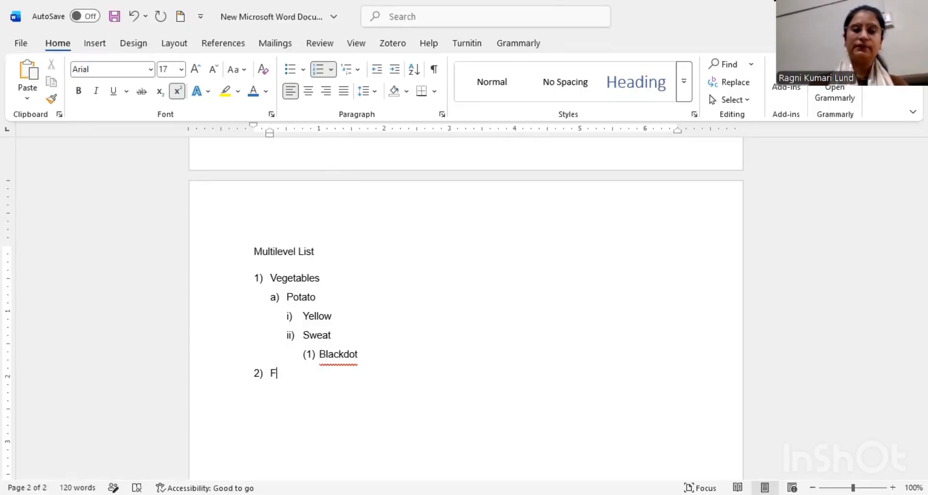
pyautogui.write('rui')
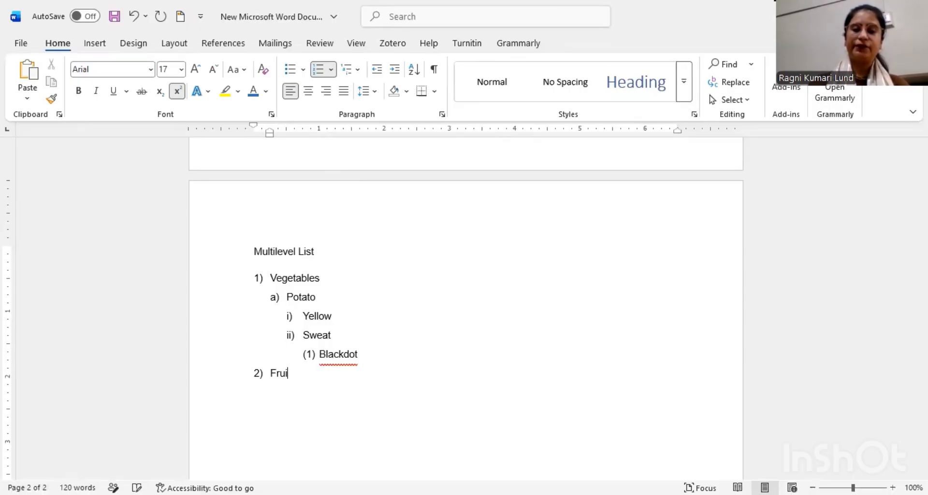
pyautogui.write('ts')
# Step: Add "Apple" as a second-level item under "Fruits"
pyautogui.press('Return')
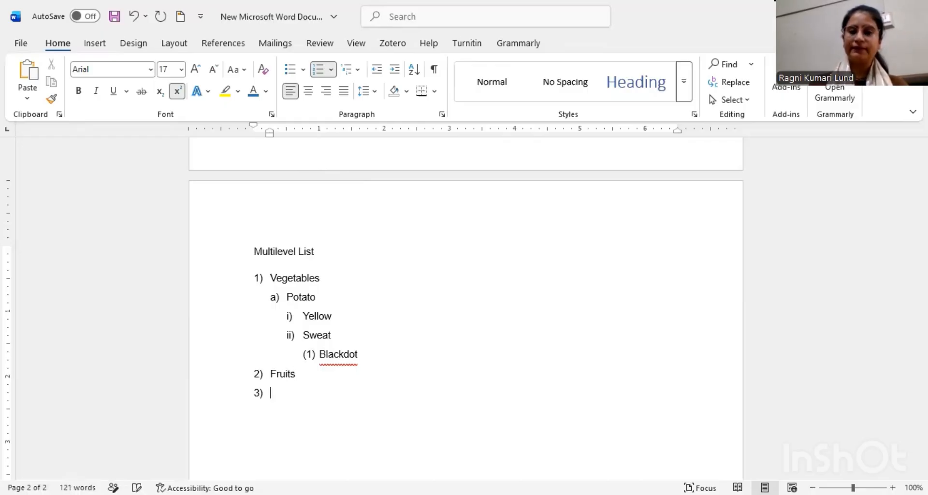
pyautogui.press('Tab')
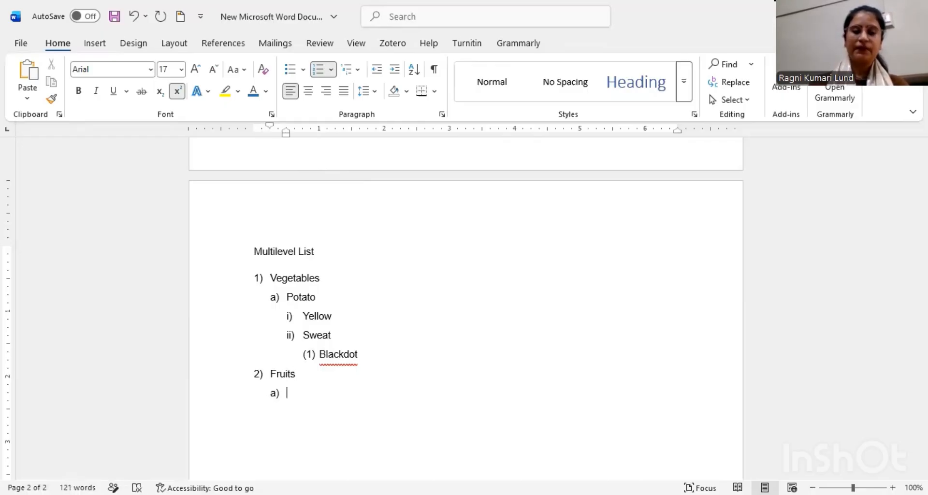
pyautogui.write('App')
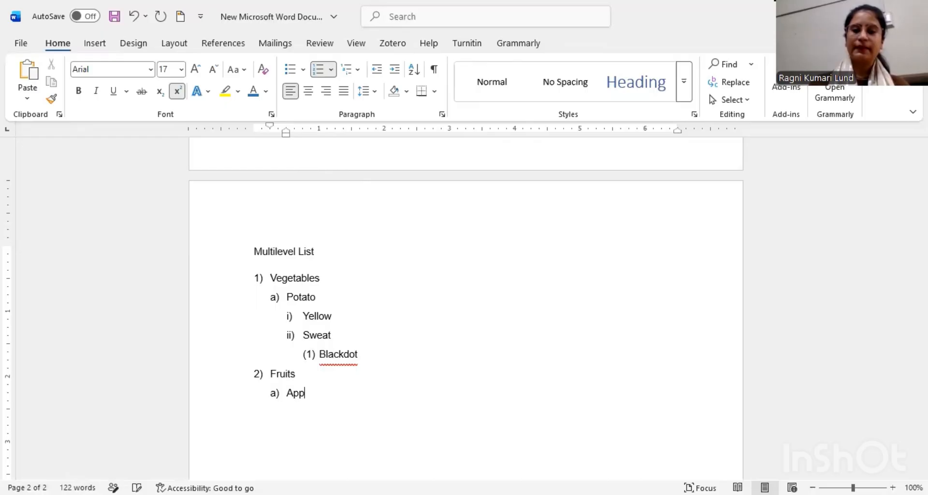
pyautogui.write('le')
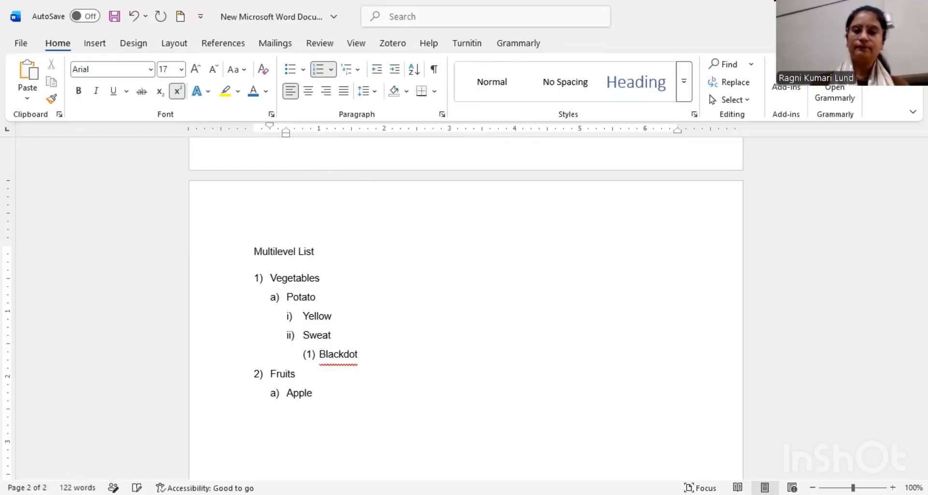
# Step: Add "red" as a third-level item under "Apple" in the multilevel list
pyautogui.press('Return')
pyautogui.press('Tab')
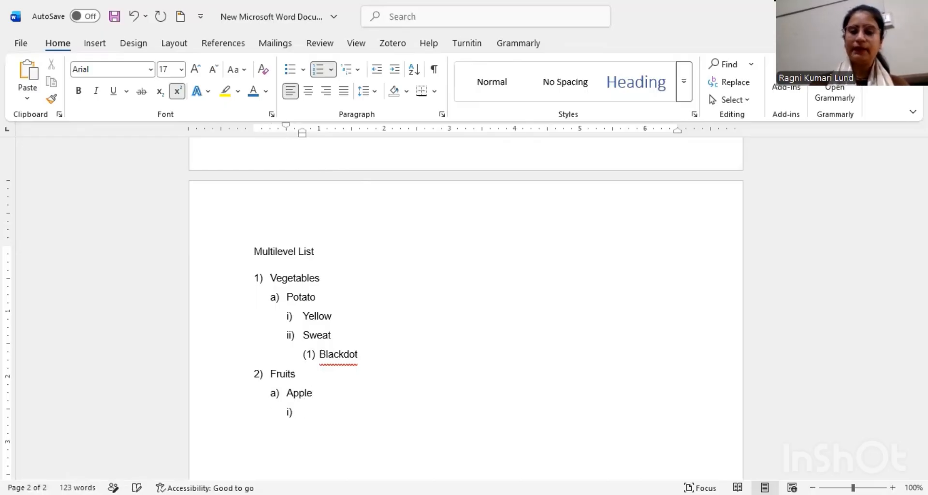
pyautogui.write('red')
pyautogui.press('Return')
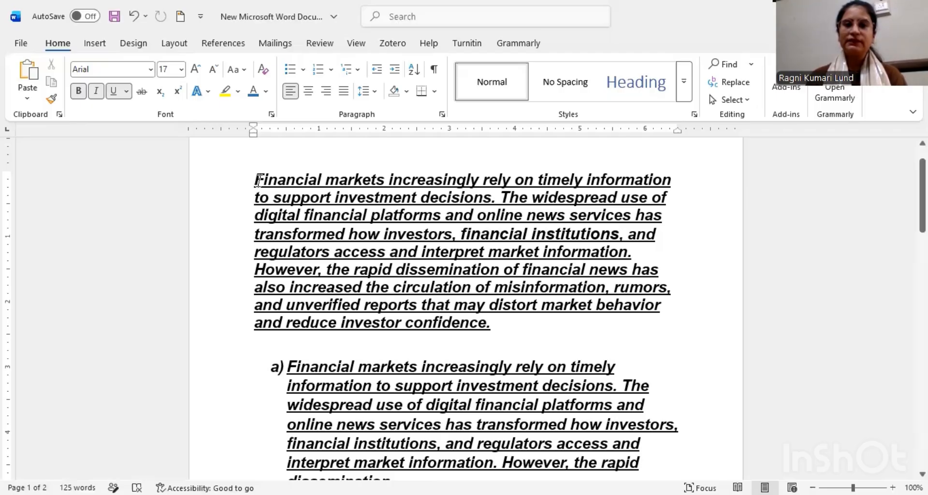
# Step: Increase the indent of the document's opening paragraph several levels, and decrease it back to the margin
pyautogui.moveTo(252, 180); pyautogui.dragTo(516, 342)
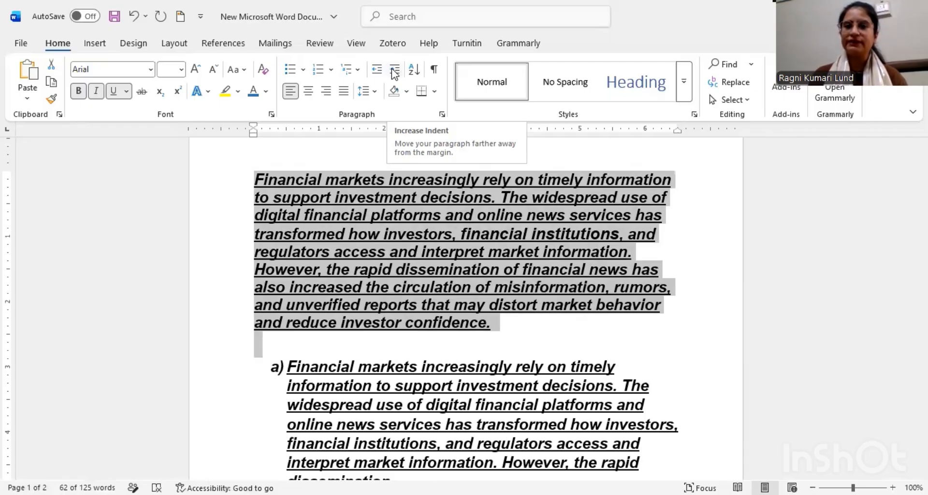
pyautogui.click(396, 70)
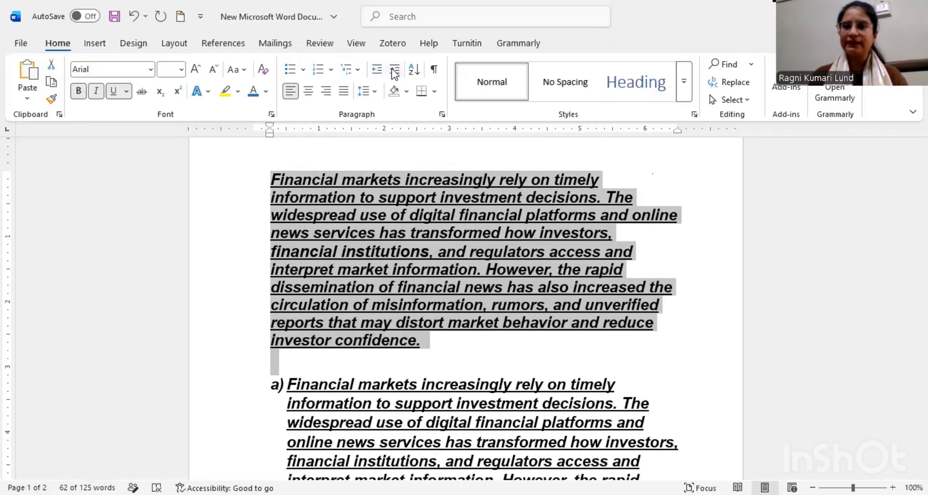
pyautogui.click(395, 71)
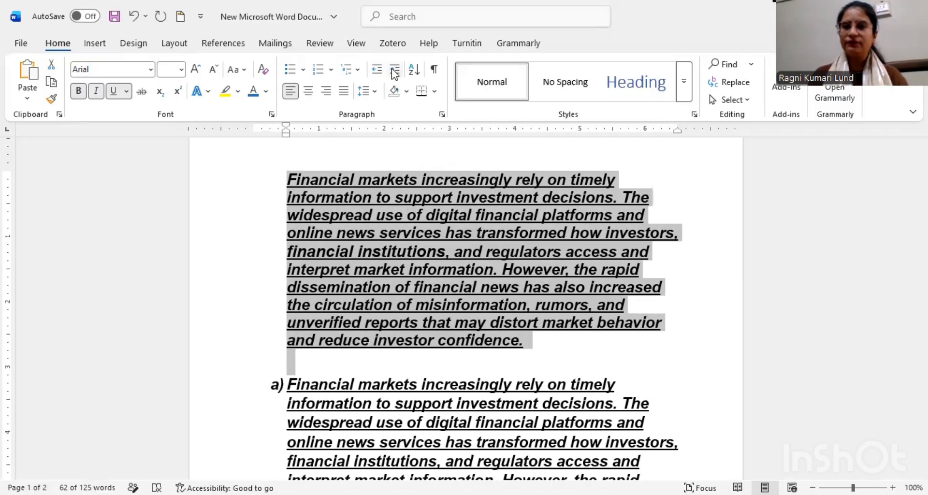
pyautogui.click(395, 70)
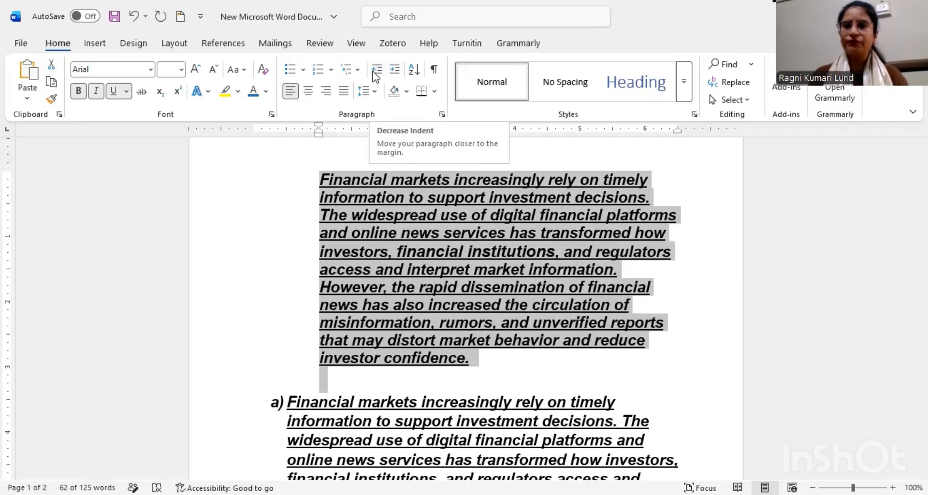
pyautogui.click(375, 72)
pyautogui.click(375, 71)
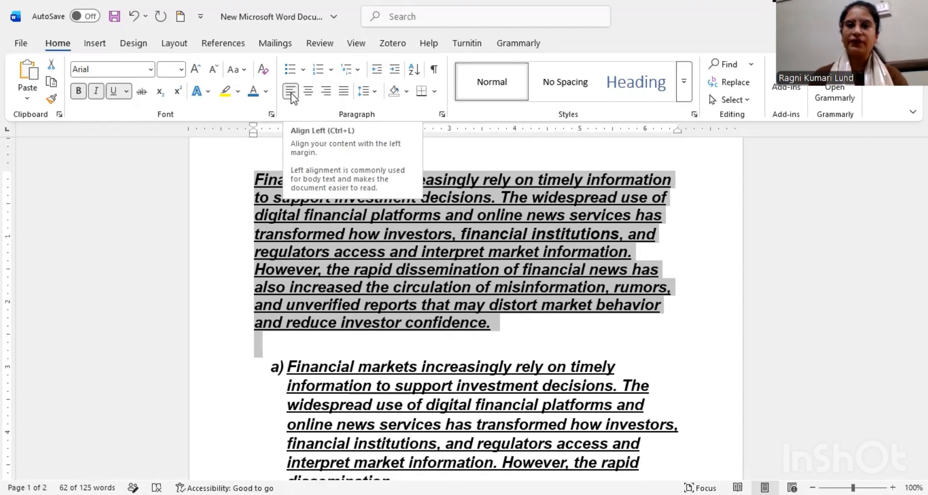
# Step: Switch the opening paragraph between justified and left alignment
pyautogui.hotkey('ctrl', 'j')
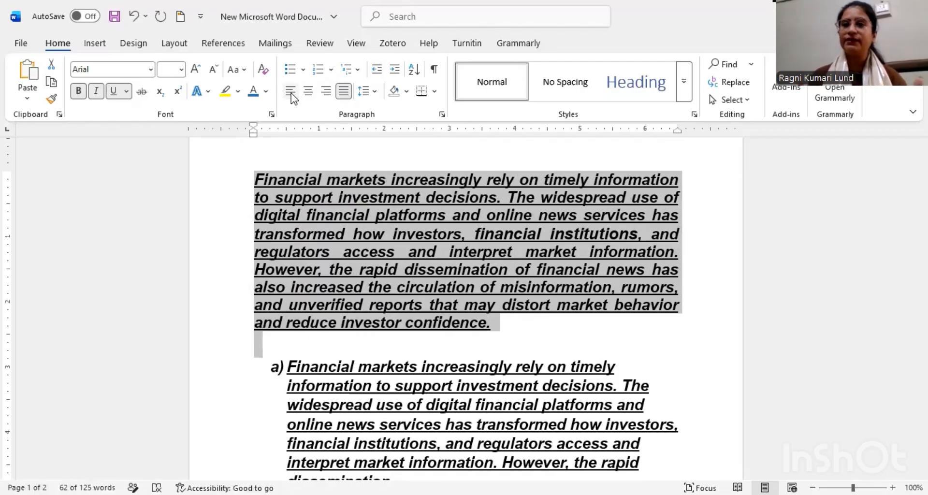
pyautogui.click(291, 91)
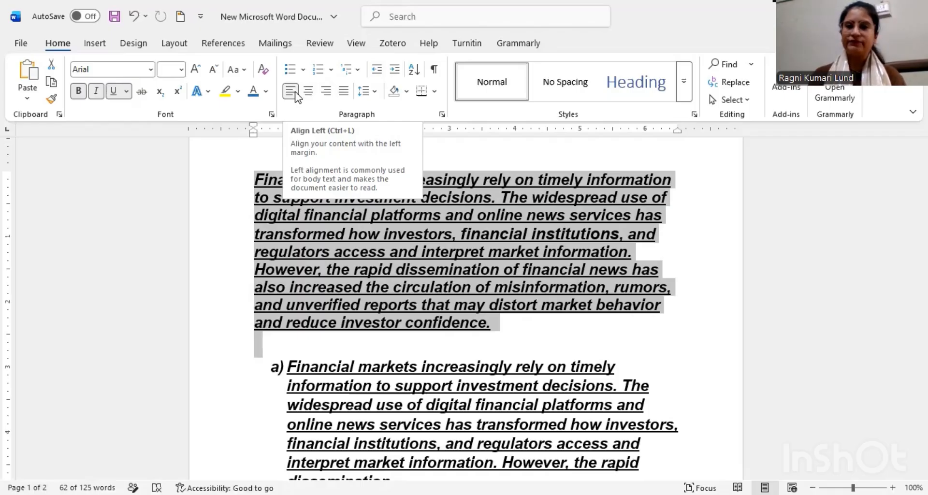
pyautogui.hotkey('ctrl', 'j')
# Step: Center the opening paragraph, toggling the centering off and on again
pyautogui.click(307, 93)
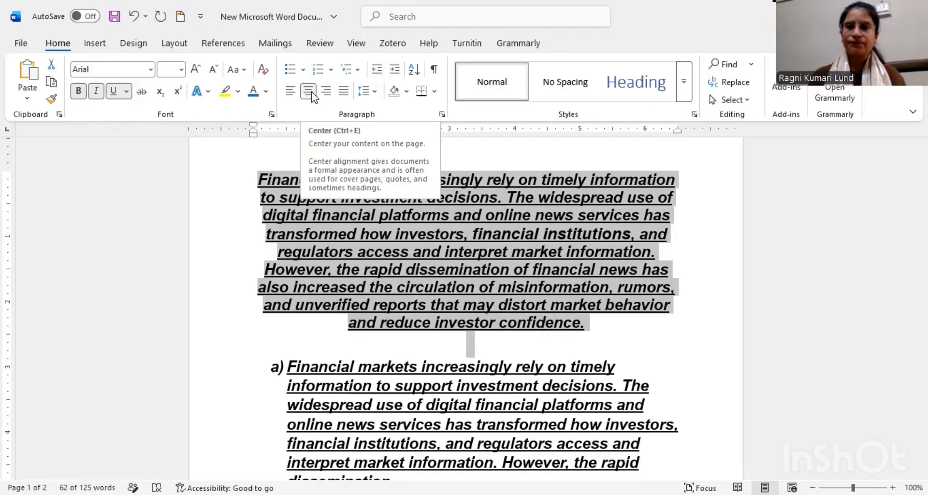
pyautogui.click(312, 94)
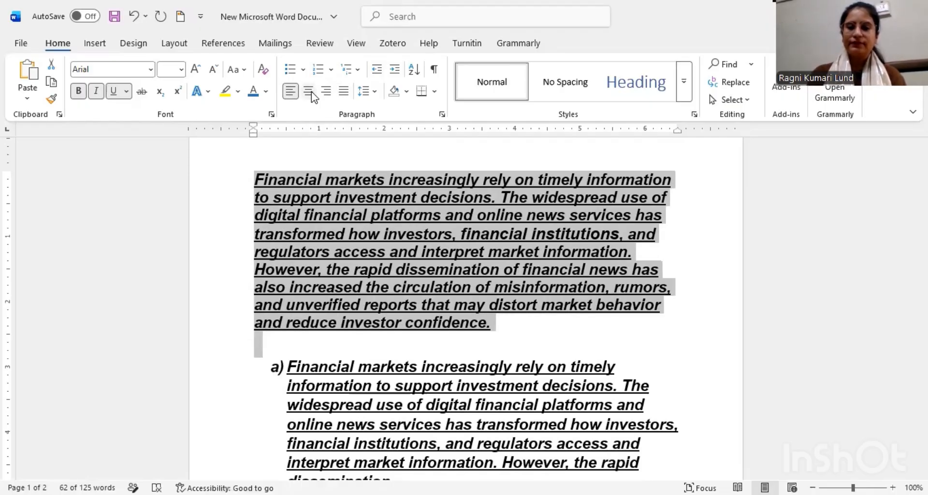
pyautogui.click(312, 95)
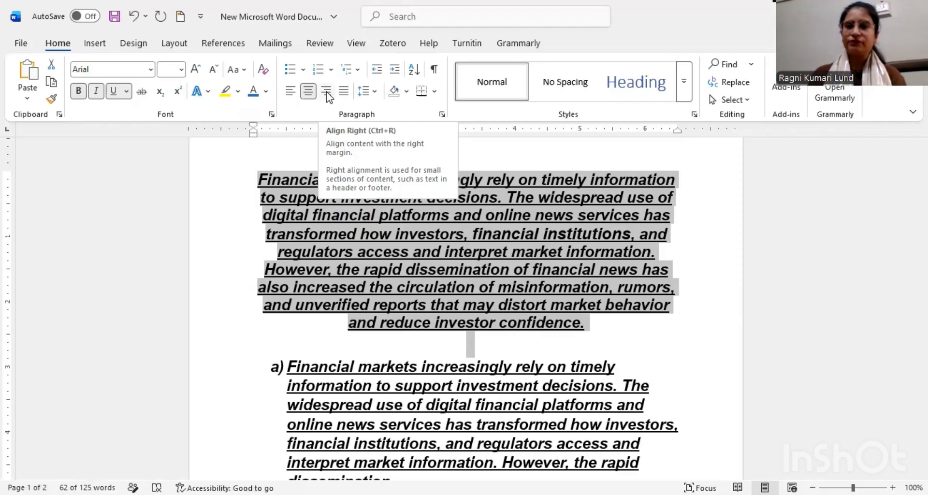
# Step: Try right alignment on the opening paragraph, and set it to justified
pyautogui.click(326, 93)
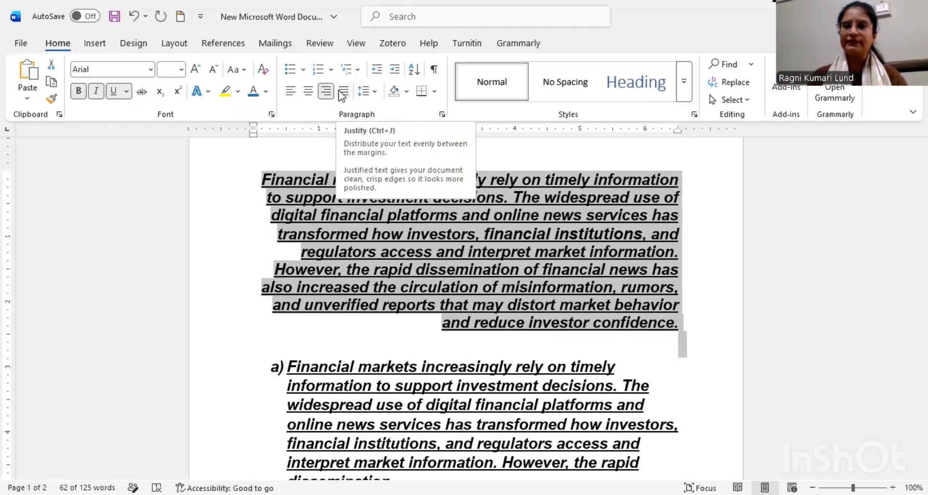
pyautogui.click(342, 92)
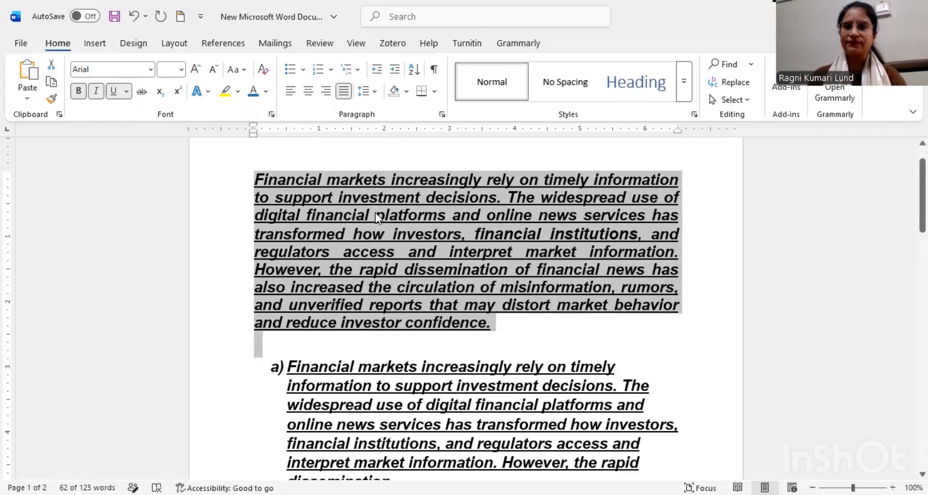
# Step: Set the opening paragraph's line spacing to 1.15
pyautogui.click(376, 95)
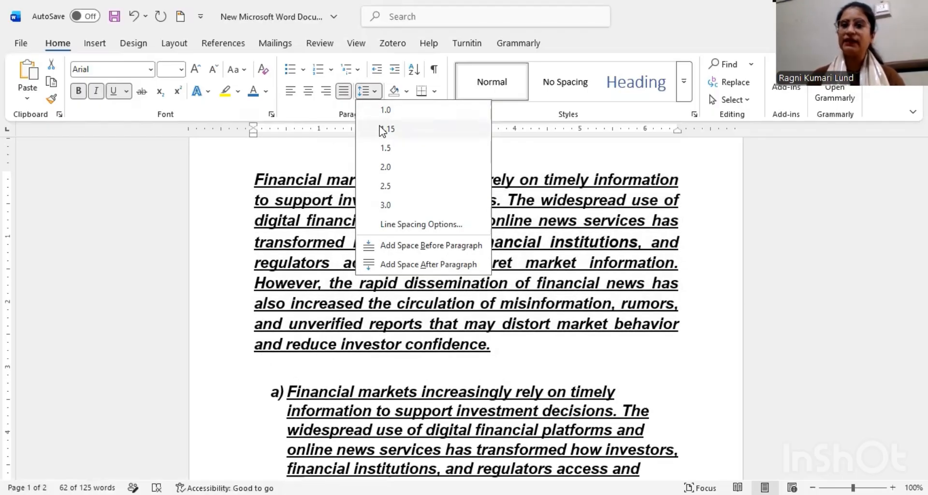
pyautogui.click(407, 129)
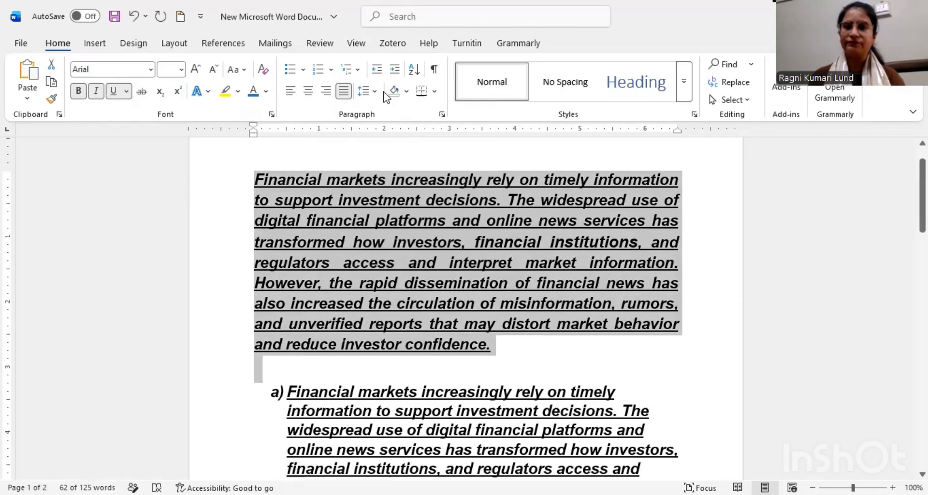
pyautogui.click(373, 93)
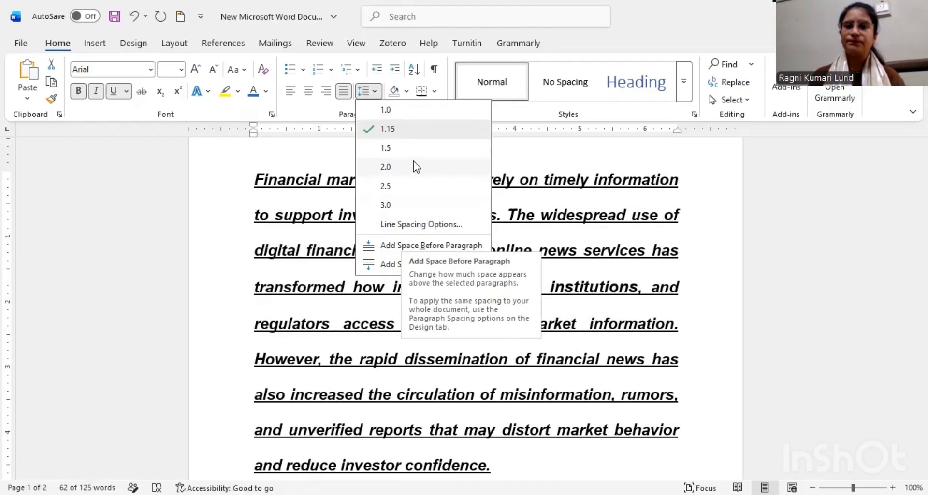
pyautogui.click(538, 240)
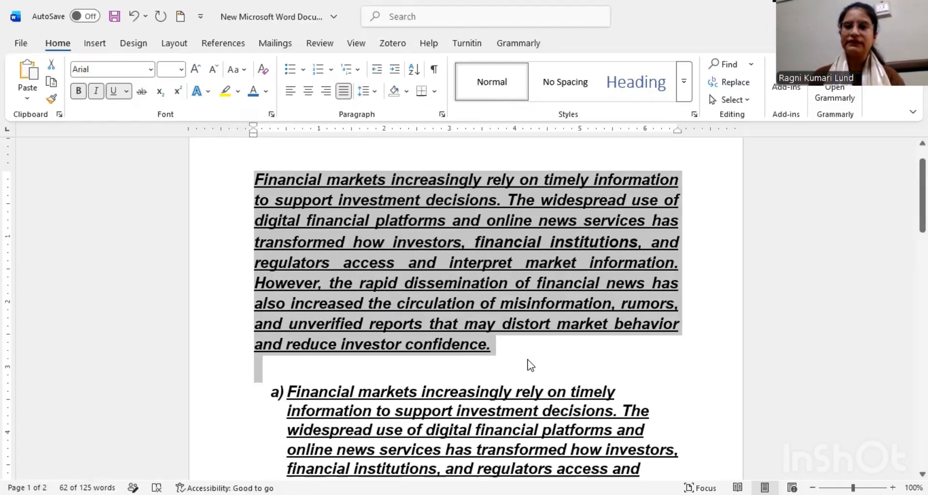
pyautogui.click(530, 365)
# Step: Apply light green shading to the words "Financial markets" at the start of the opening paragraph
pyautogui.moveTo(256, 180); pyautogui.dragTo(387, 280)
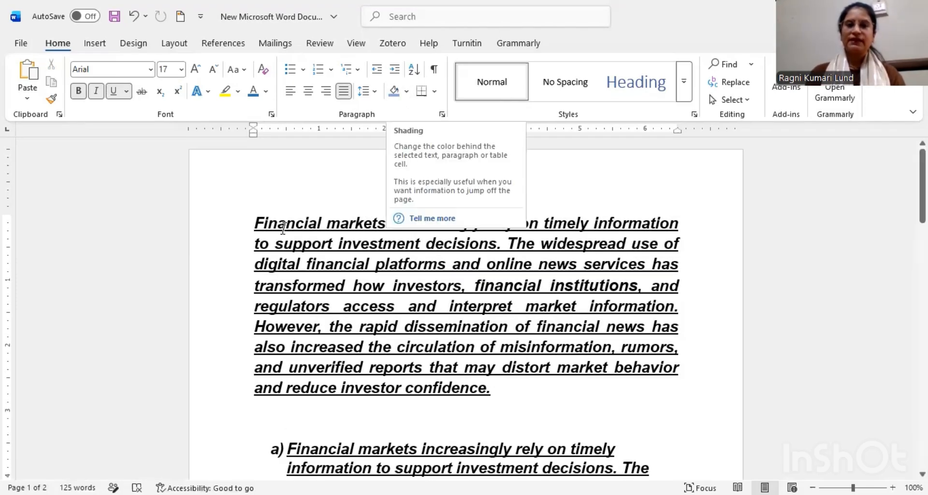
pyautogui.moveTo(254, 224); pyautogui.dragTo(390, 224)
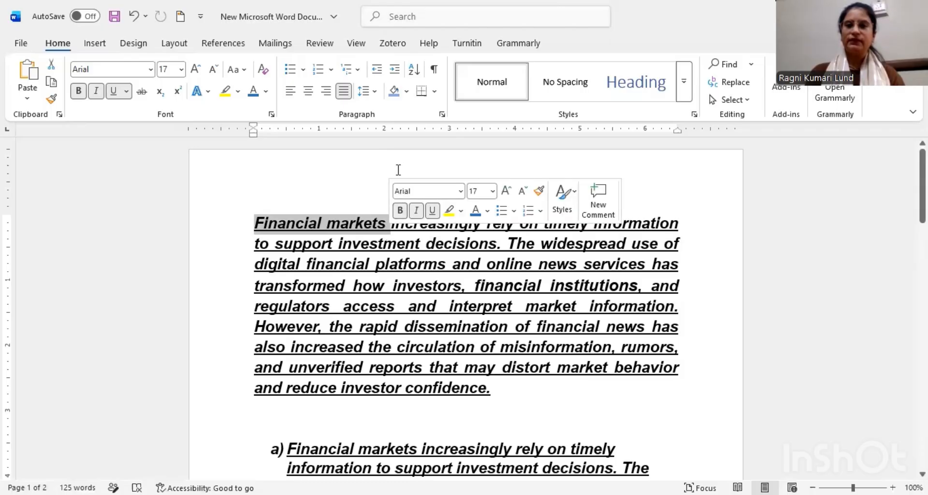
pyautogui.click(408, 96)
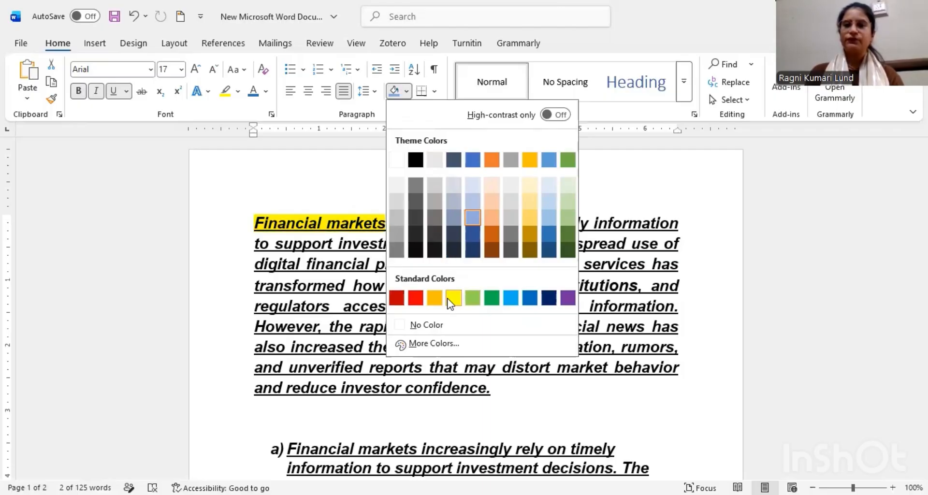
pyautogui.click(472, 297)
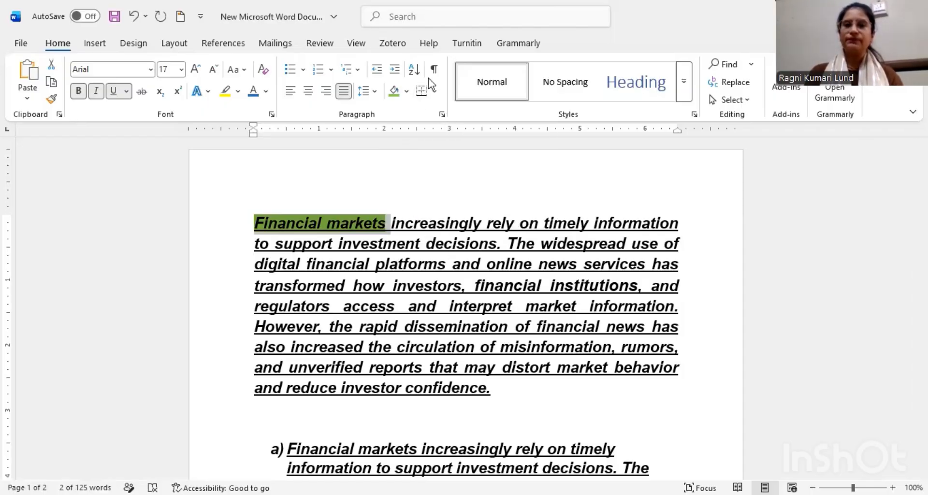
# Step: Add blank lines below the opening paragraph and insert a table with three columns and two rows there
pyautogui.click(503, 391)
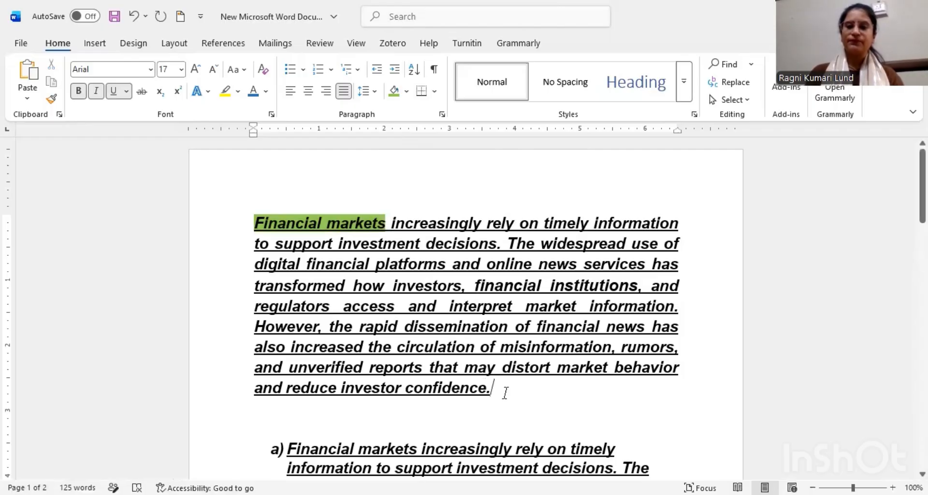
pyautogui.press('Return')
pyautogui.press('Return')
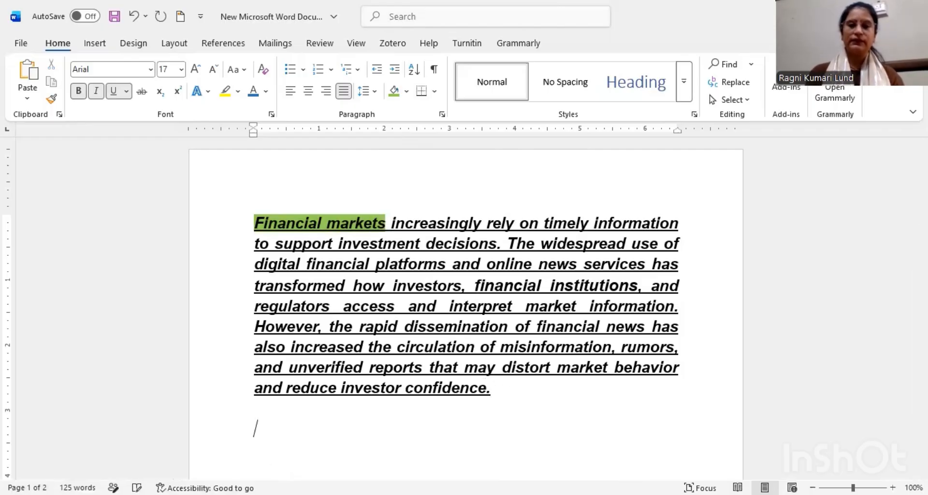
pyautogui.click(94, 43)
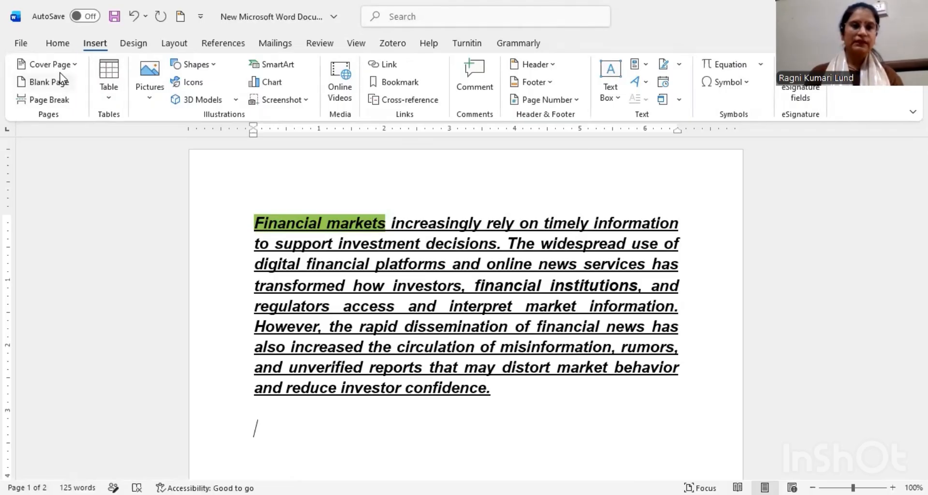
pyautogui.click(105, 91)
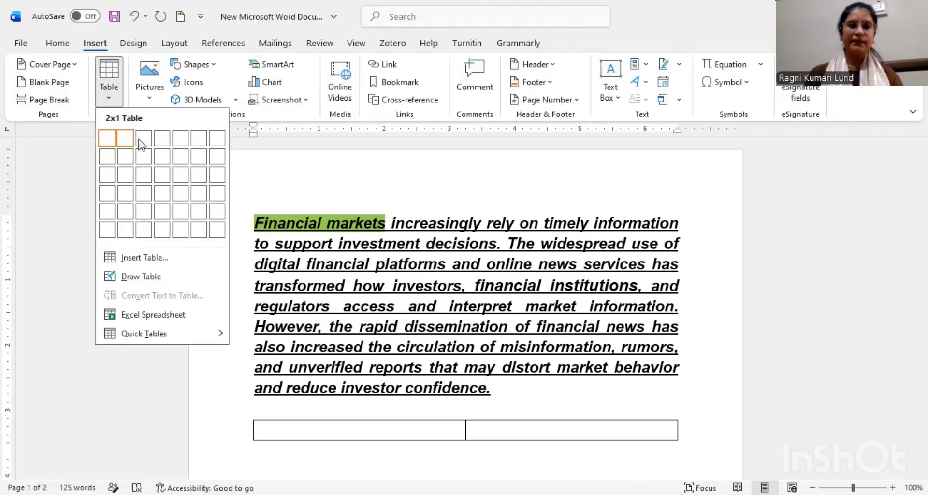
pyautogui.click(143, 153)
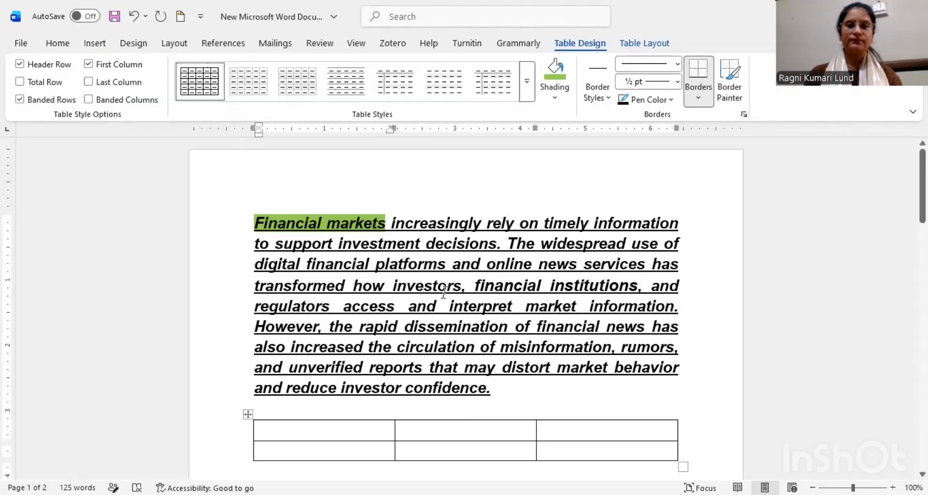
# Step: Apply all borders to the first cell of the new table
pyautogui.scroll(-2, 444, 293)
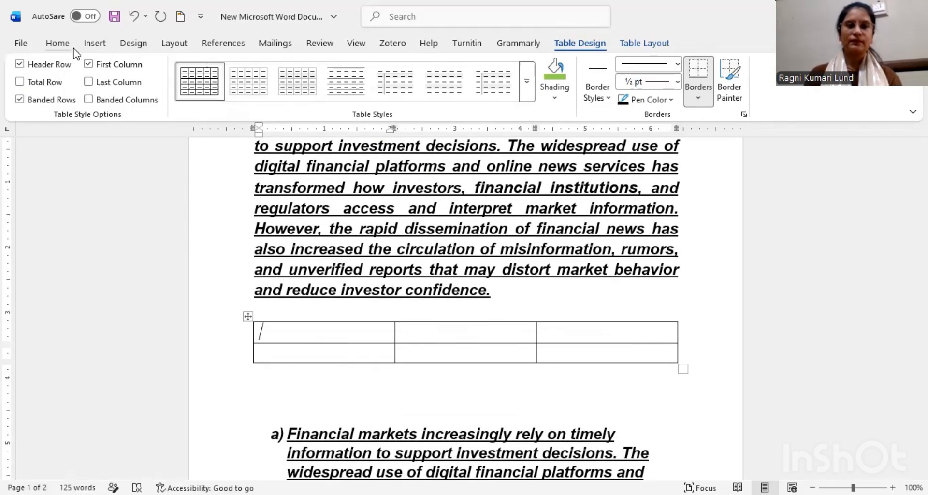
pyautogui.click(59, 44)
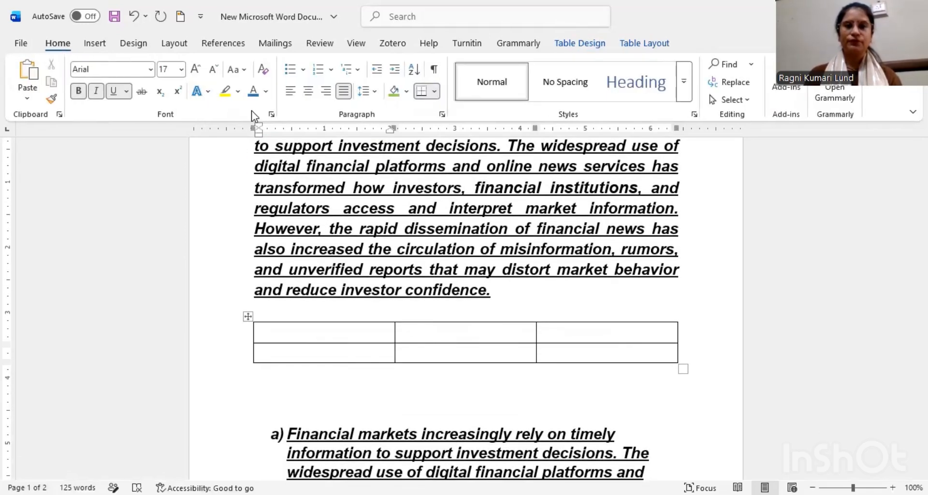
pyautogui.click(436, 92)
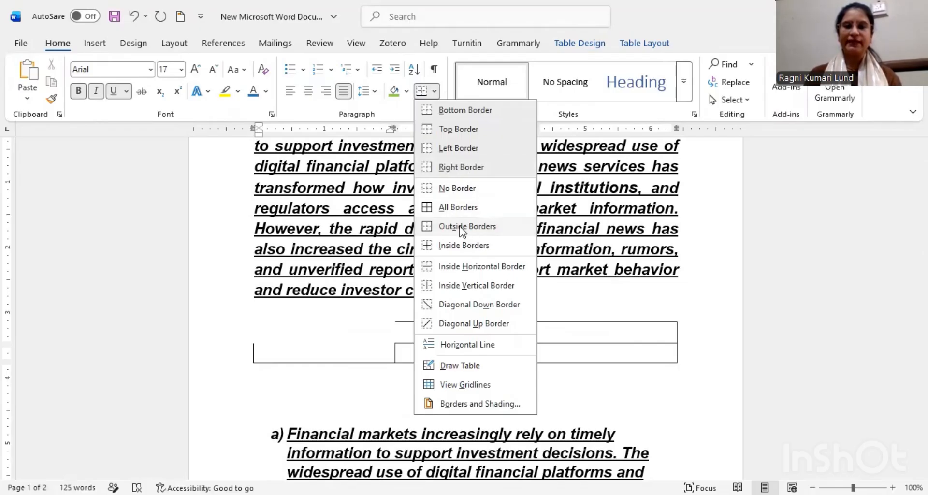
pyautogui.click(457, 208)
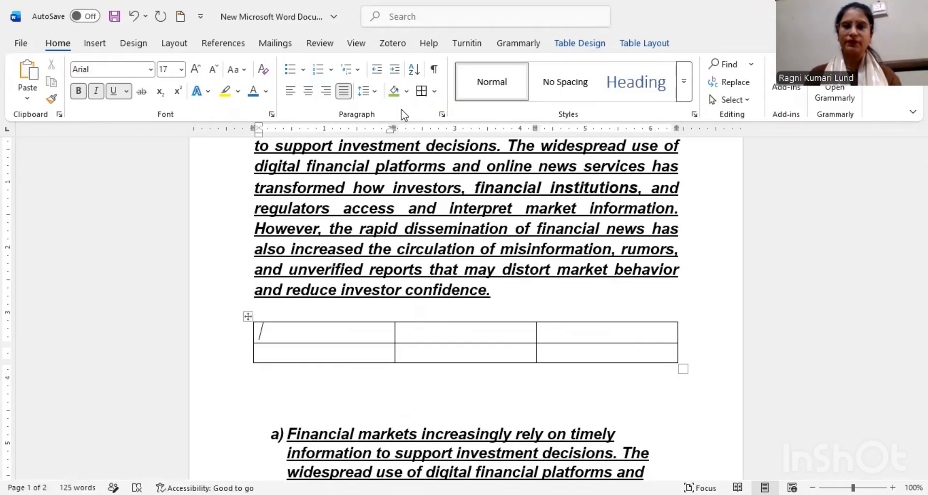
# Step: Remove all borders from the whole table and open the list of border options
pyautogui.click(248, 317)
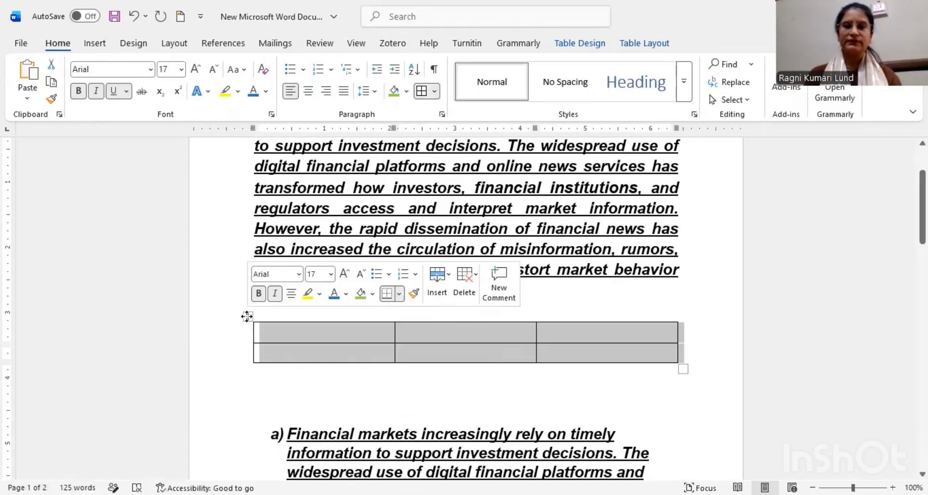
pyautogui.click(430, 92)
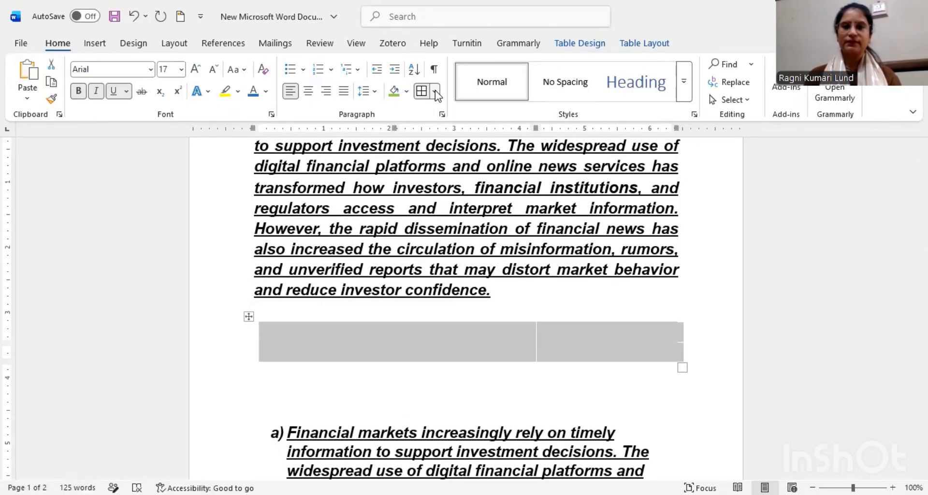
pyautogui.click(436, 91)
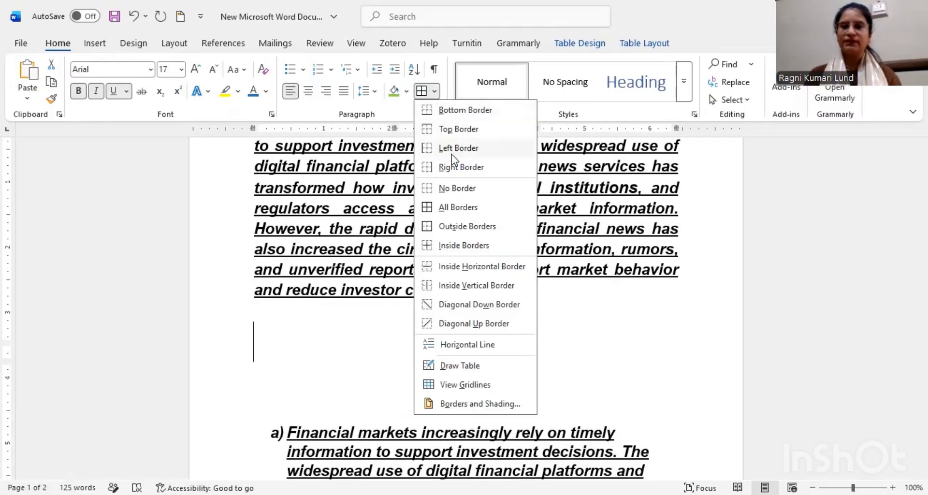